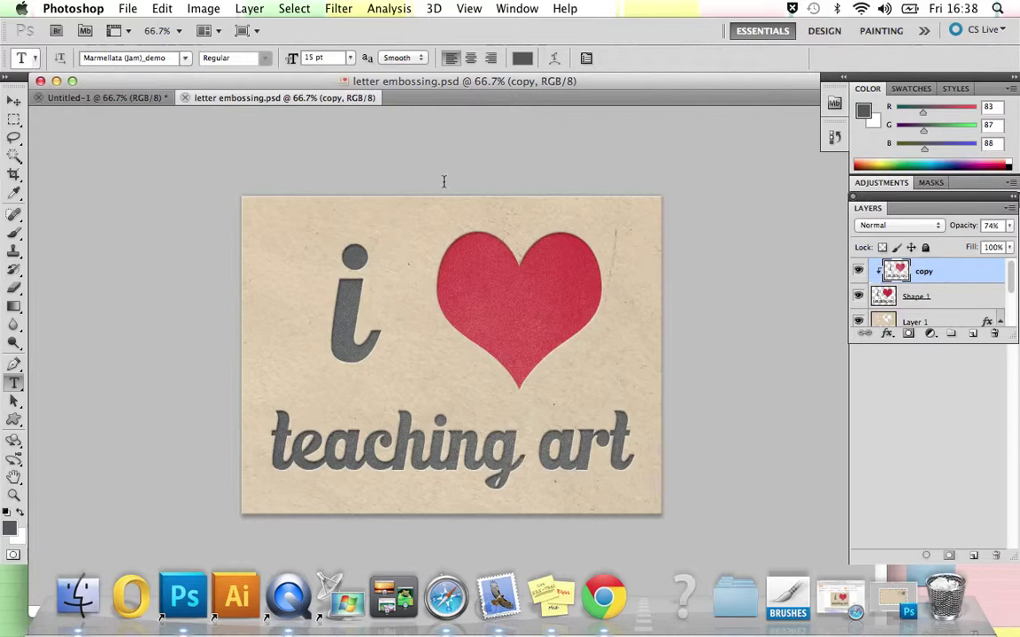
# Close letter embossing.psd and cancel the New dialog, keeping the blank Untitled-1 canvas
pyautogui.click(185, 97)
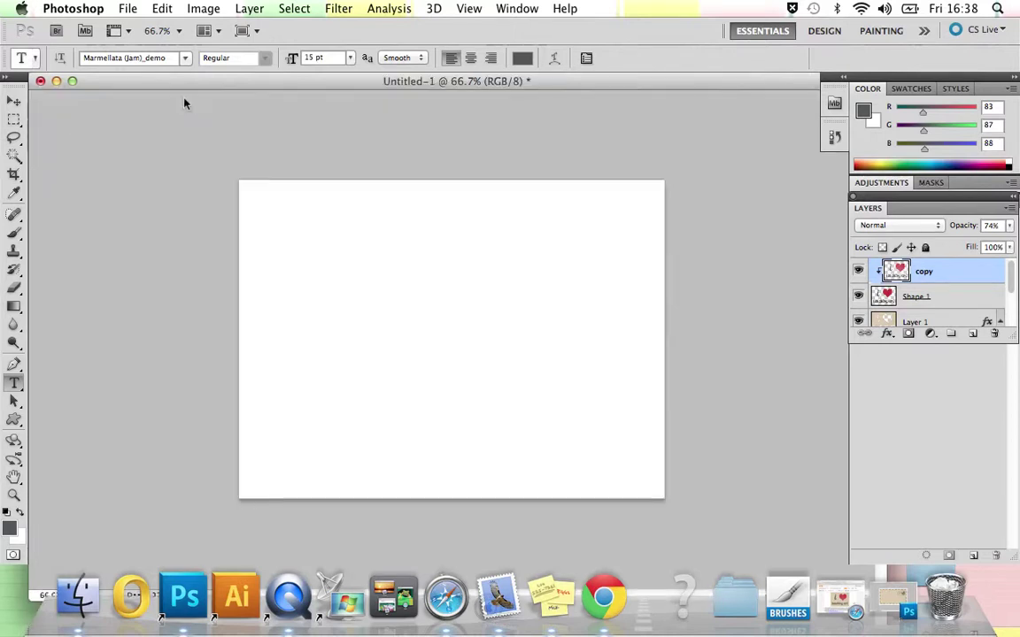
pyautogui.click(129, 10)
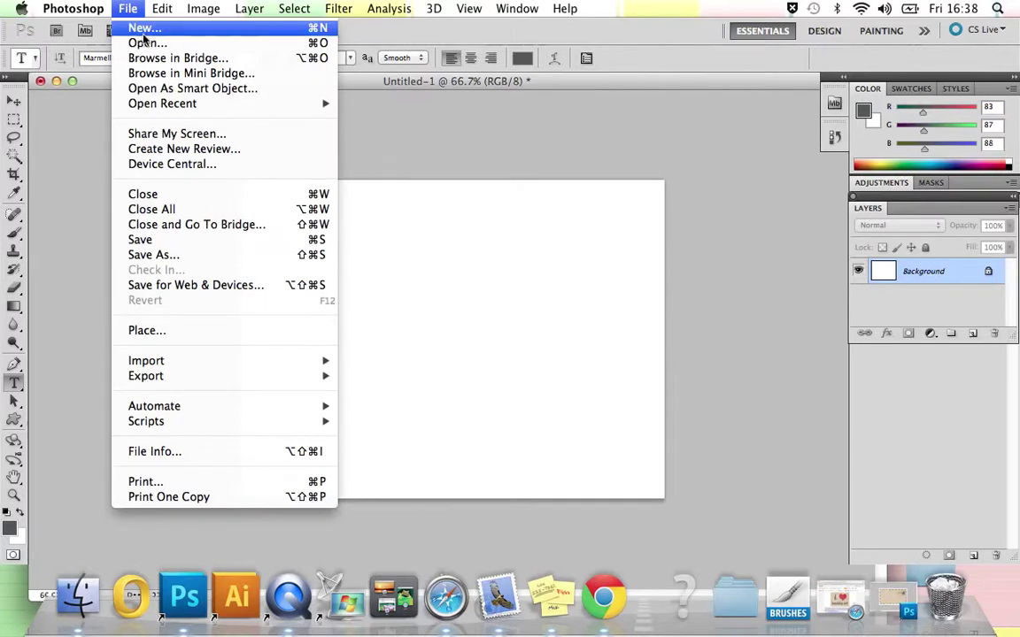
pyautogui.click(133, 32)
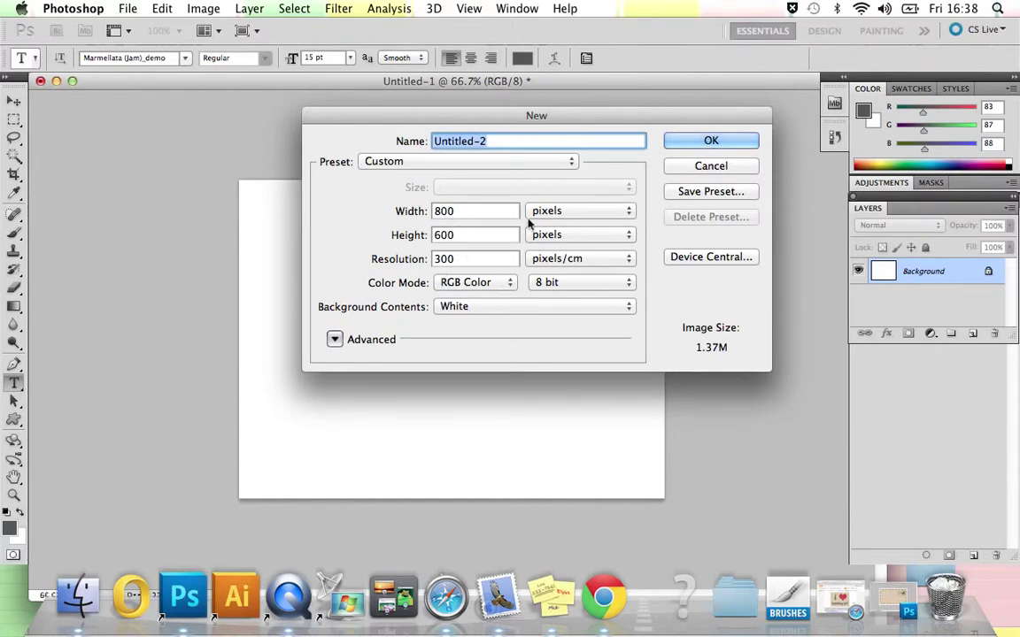
pyautogui.click(699, 166)
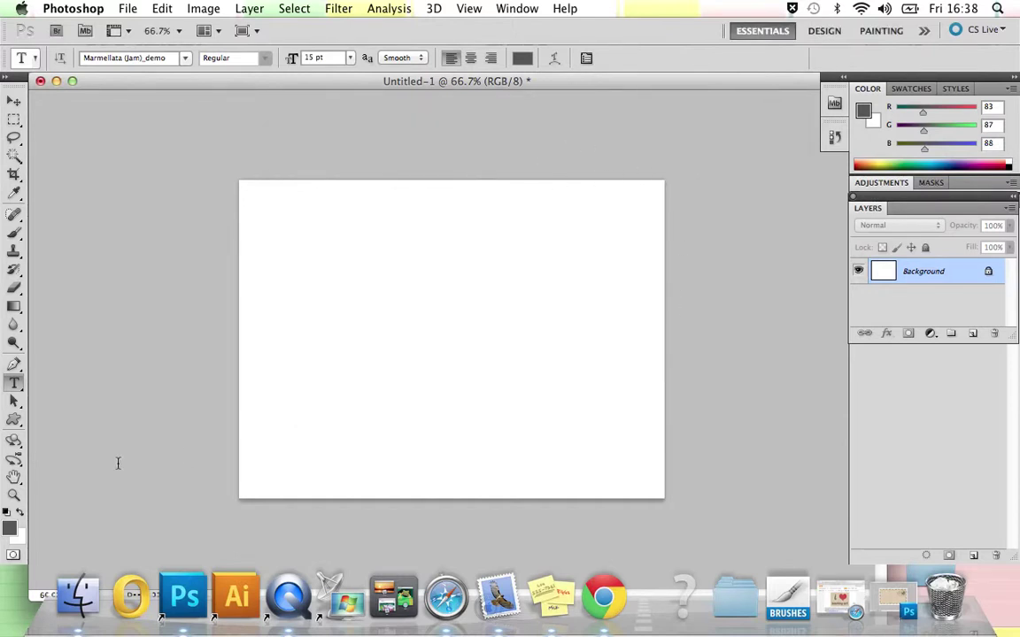
# Set the Type tool to 30 pt, keeping the dark grey text colour
pyautogui.click(350, 58)
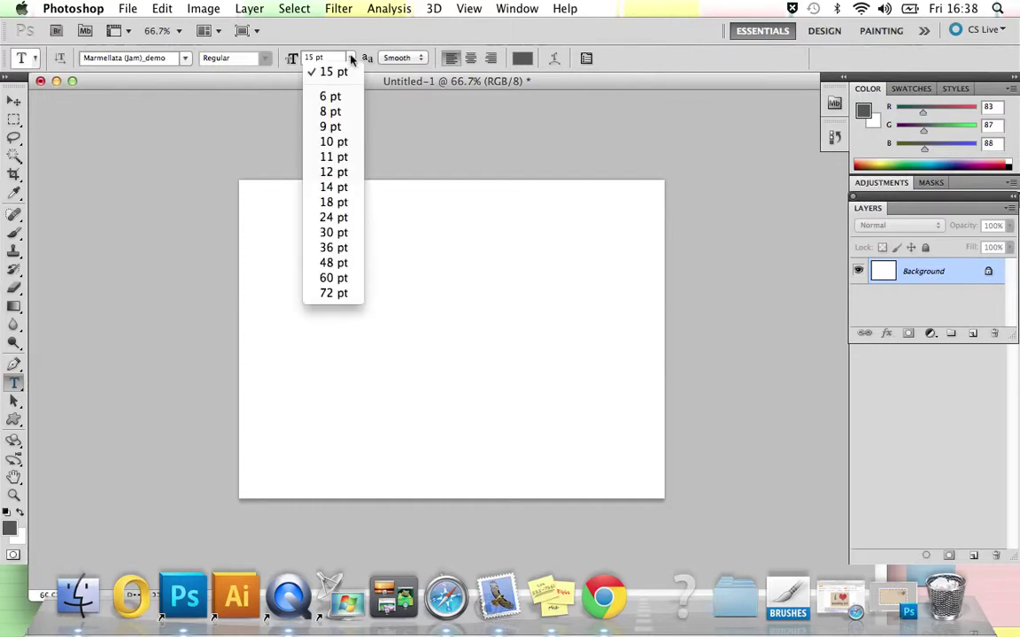
pyautogui.click(334, 234)
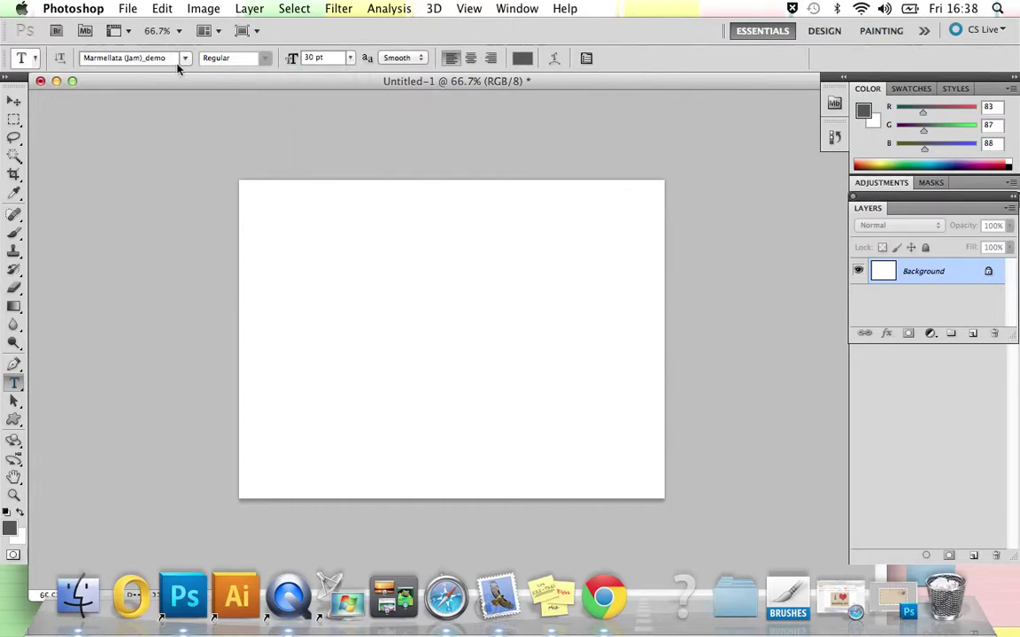
pyautogui.click(10, 529)
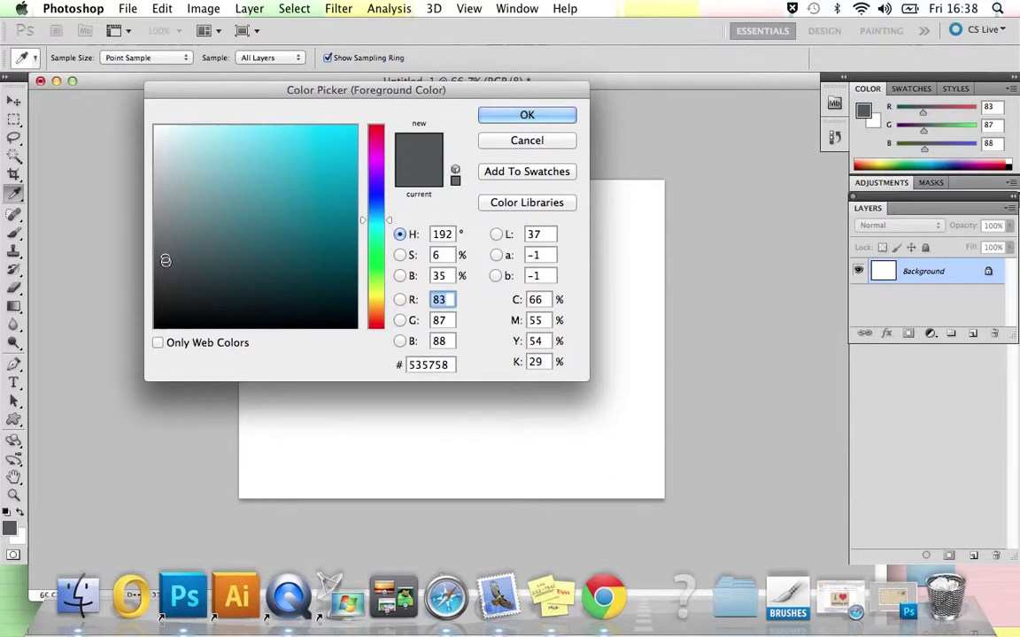
pyautogui.click(510, 120)
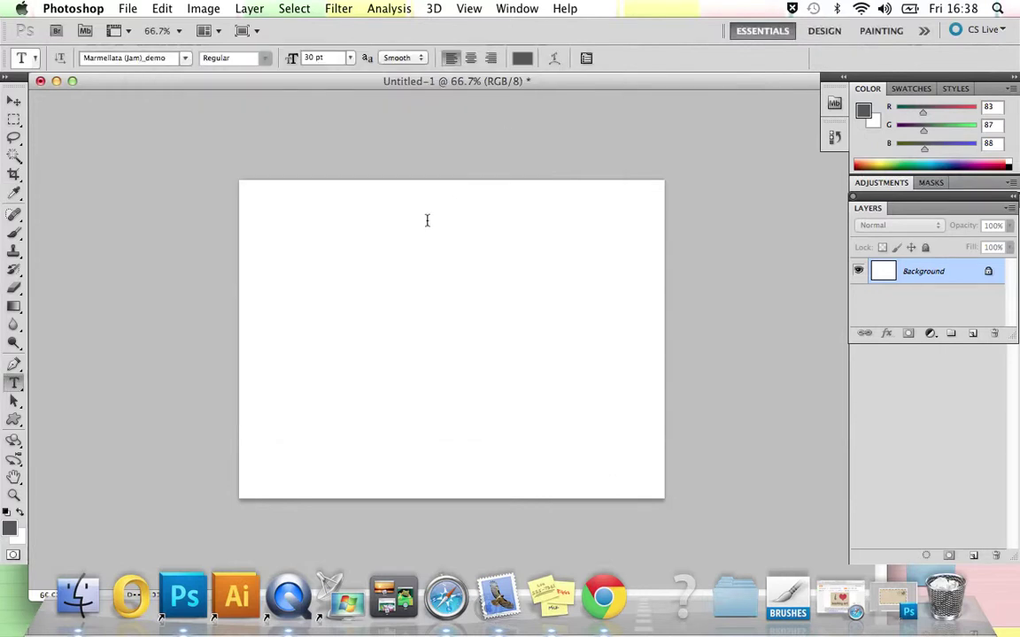
# Type the letter 'i' near the upper left of the canvas and nudge it slightly left
pyautogui.click(312, 315)
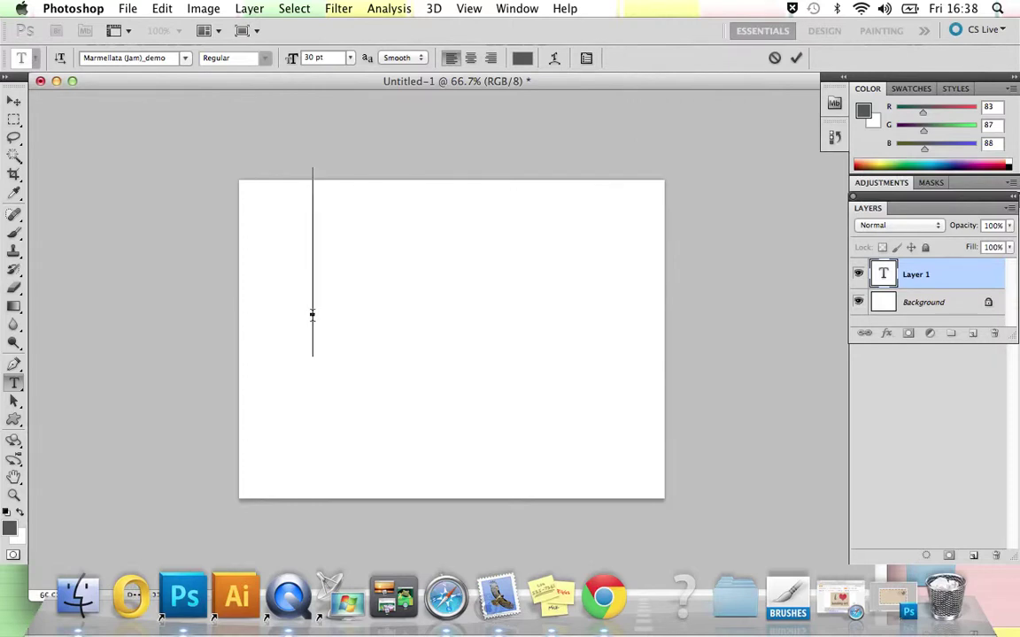
pyautogui.write('i')
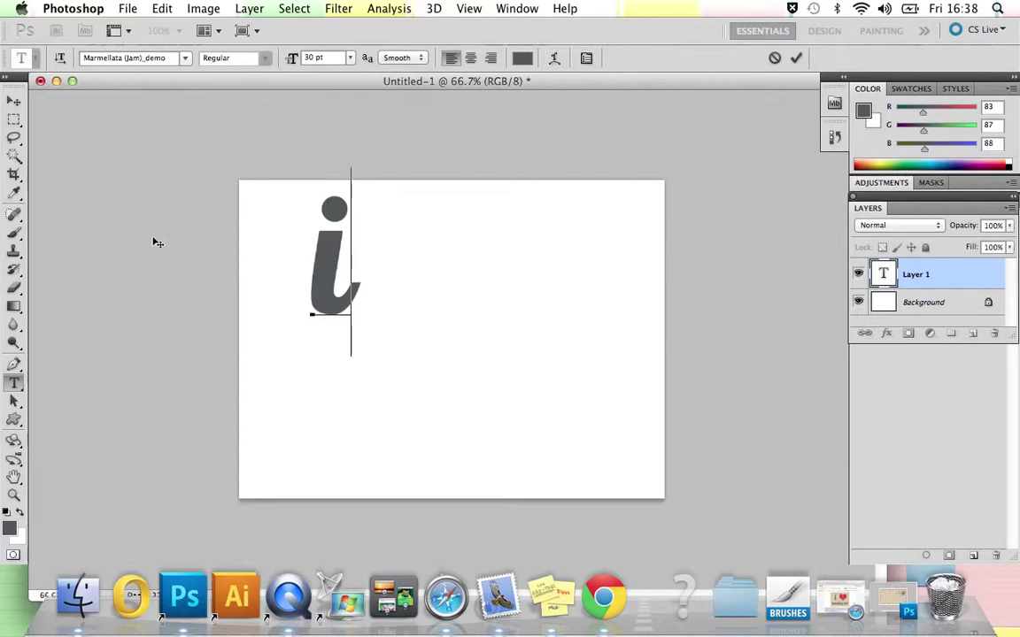
pyautogui.click(14, 101)
pyautogui.moveTo(335, 288); pyautogui.dragTo(326, 289)
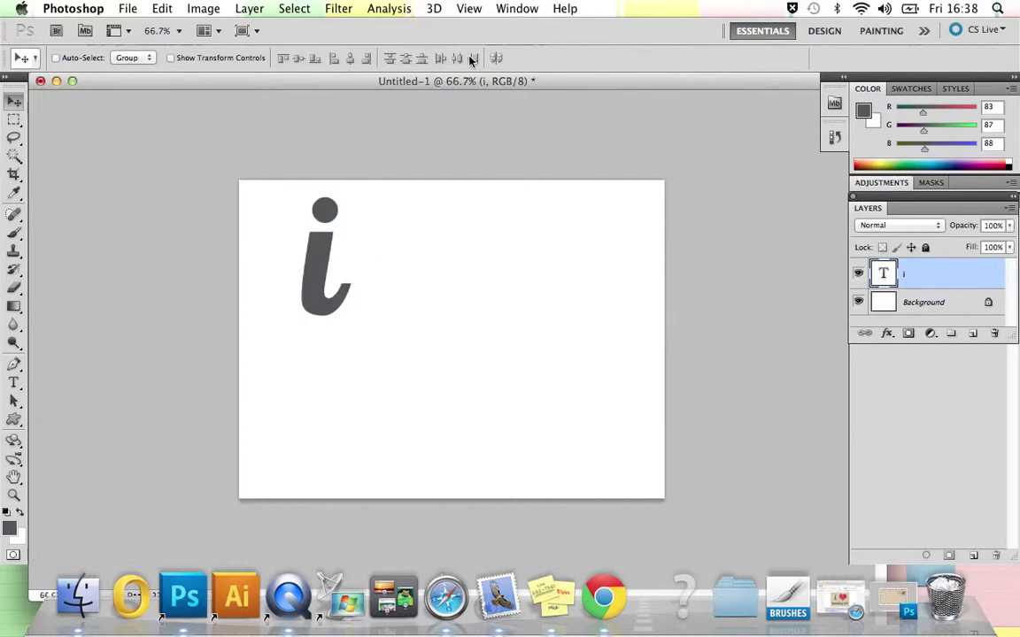
# Apply an Inner Shadow to the 'i' layer: Overlay blend, 60% opacity, 3 px distance, 3 px size
pyautogui.click(249, 8)
pyautogui.moveTo(295, 101)
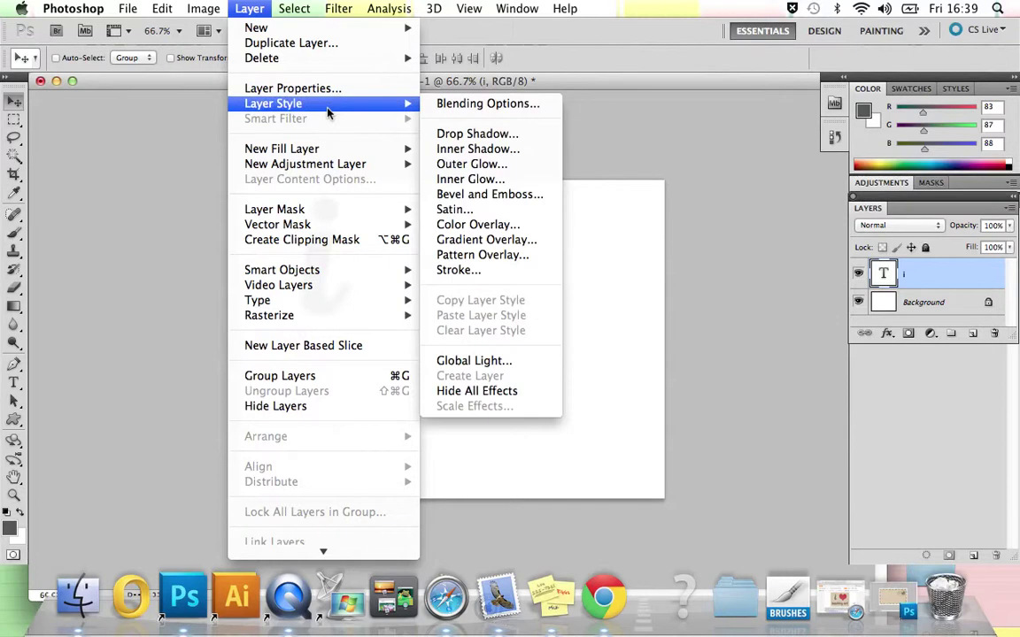
pyautogui.click(474, 150)
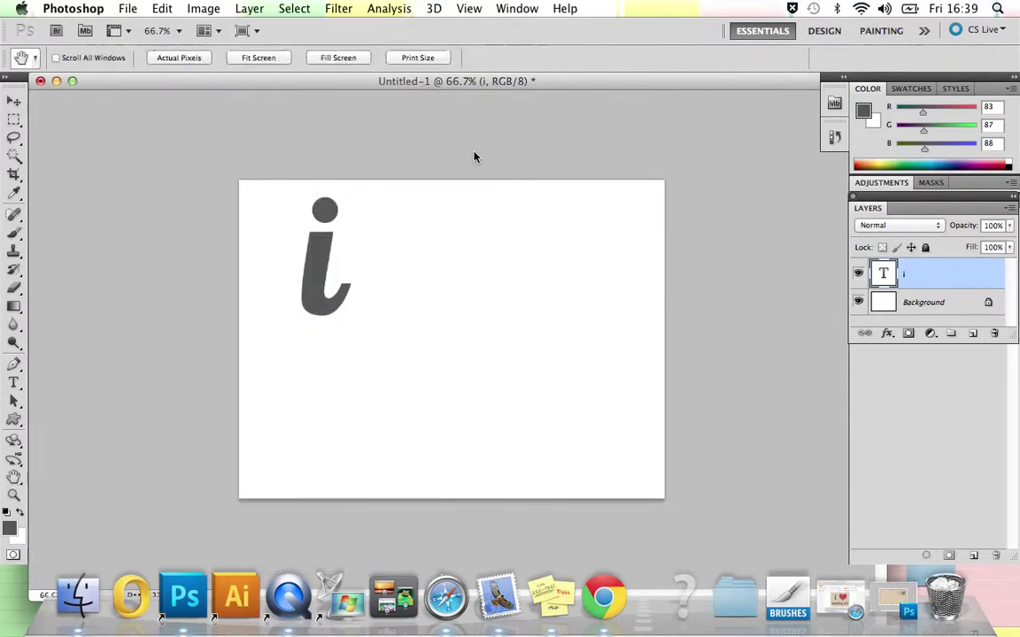
pyautogui.click(527, 168)
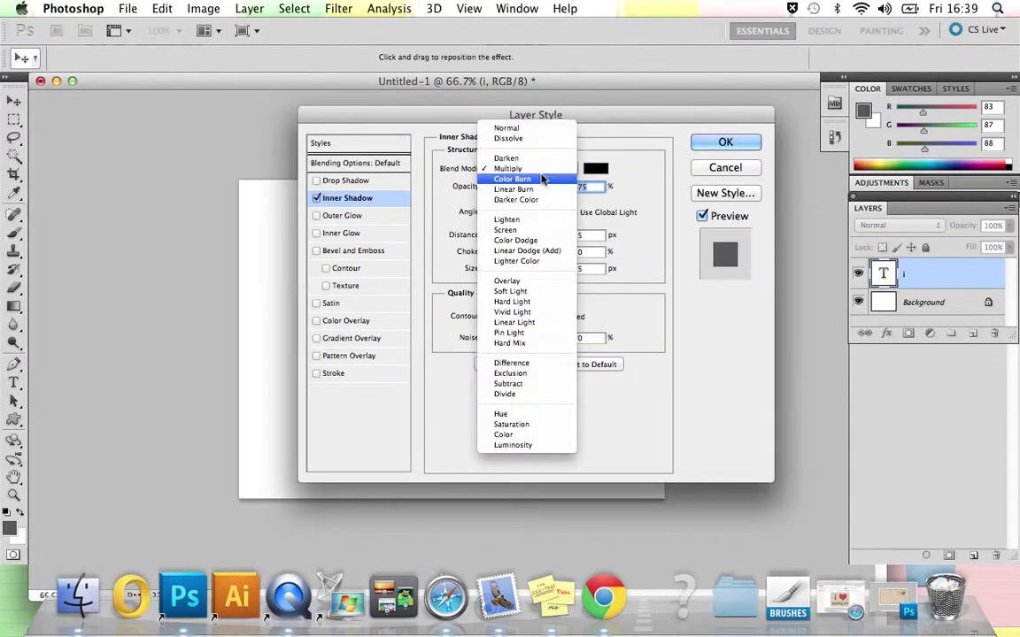
pyautogui.click(506, 281)
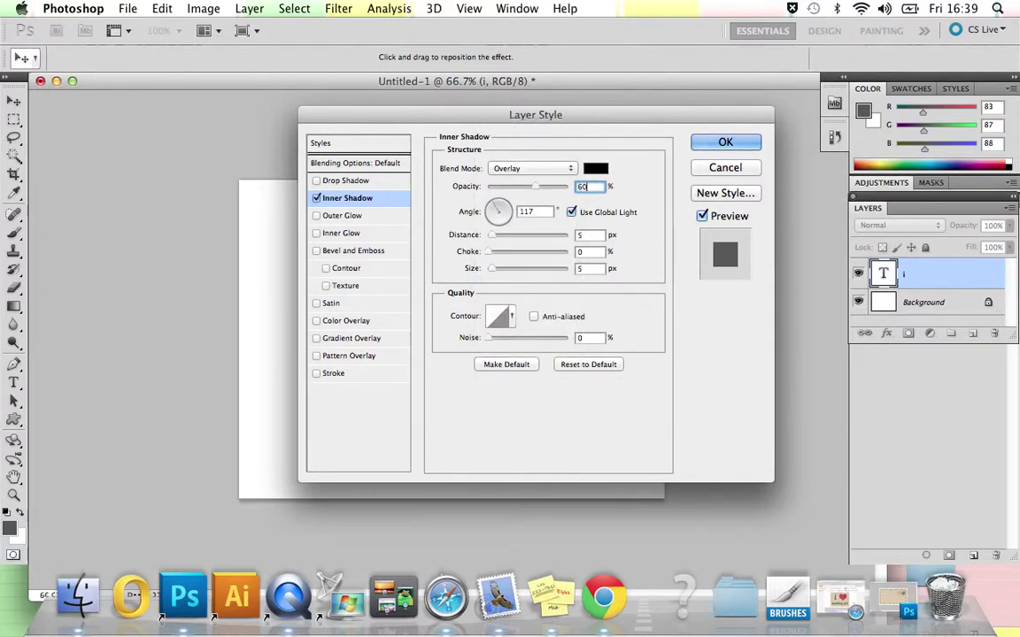
pyautogui.write('60')
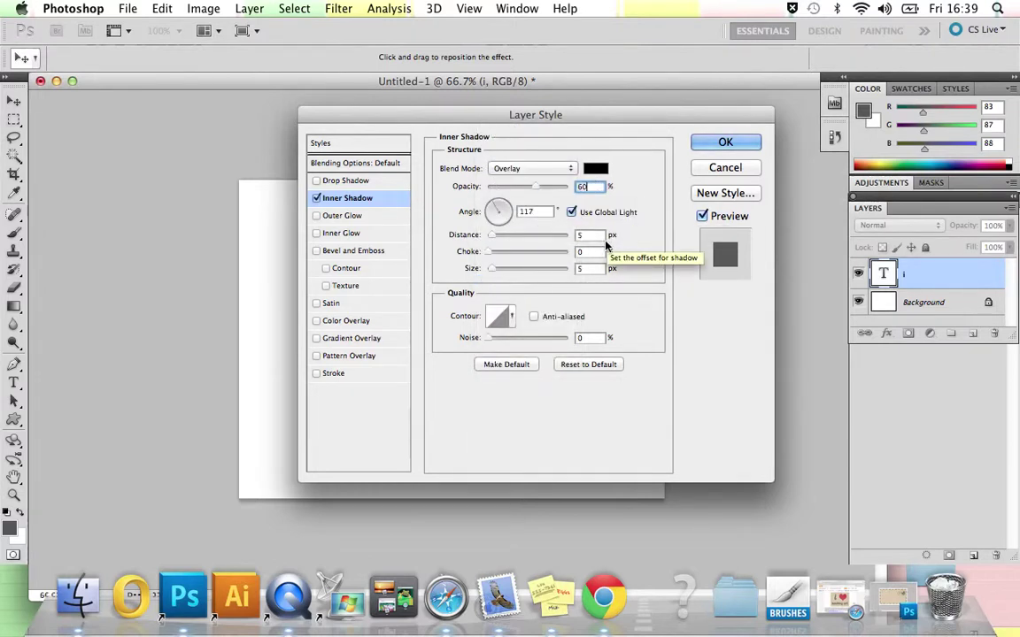
pyautogui.click(591, 234)
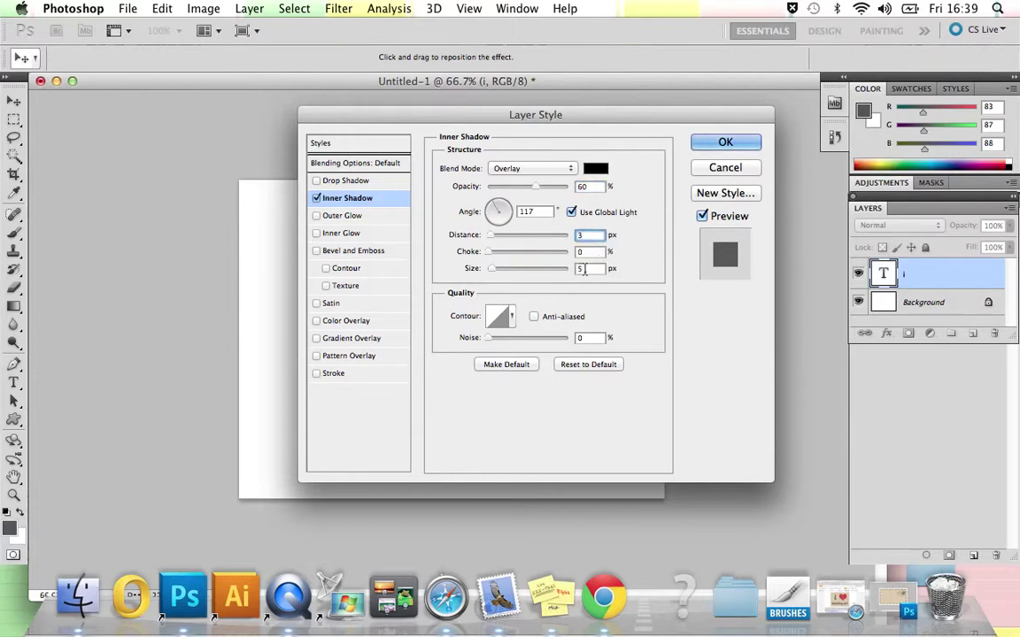
pyautogui.write('3')
pyautogui.doubleClick(589, 268)
pyautogui.write('3')
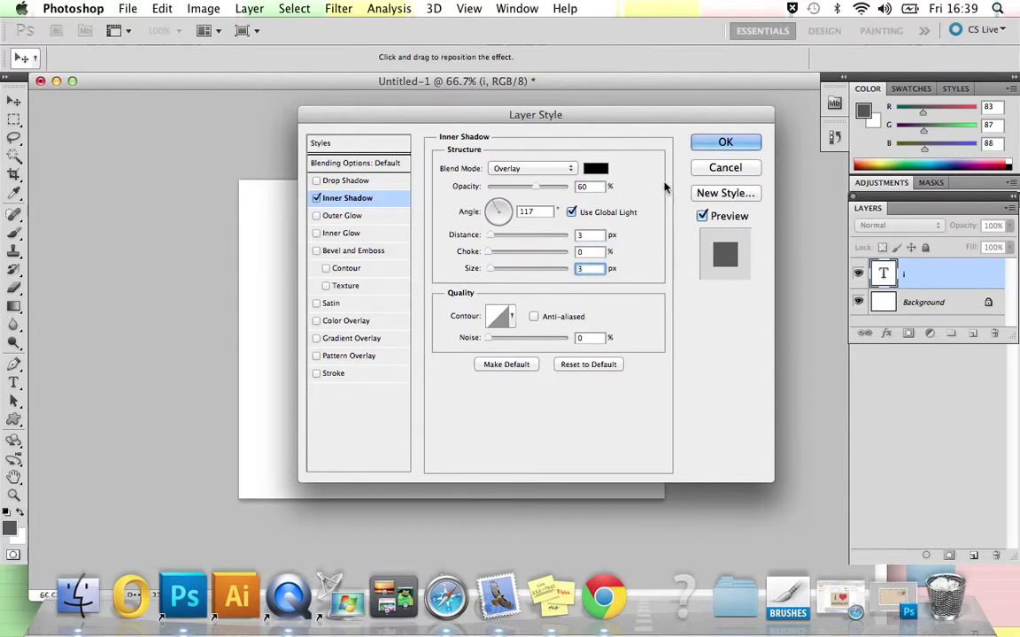
pyautogui.click(719, 143)
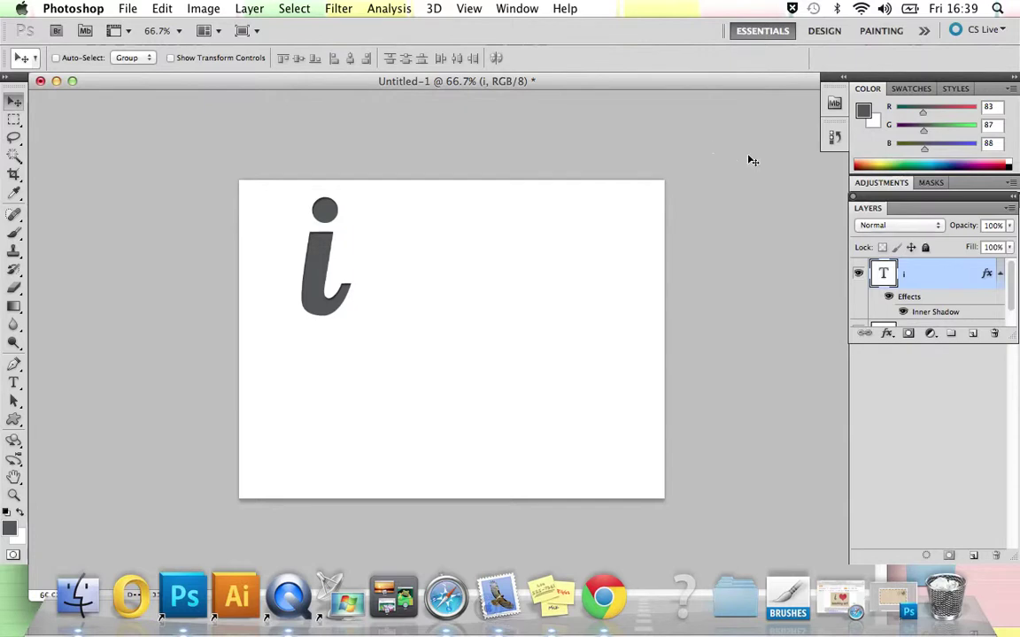
# Duplicate the 'i' layer as 'i copy' and move the copy down below the original
pyautogui.rightClick(917, 277)
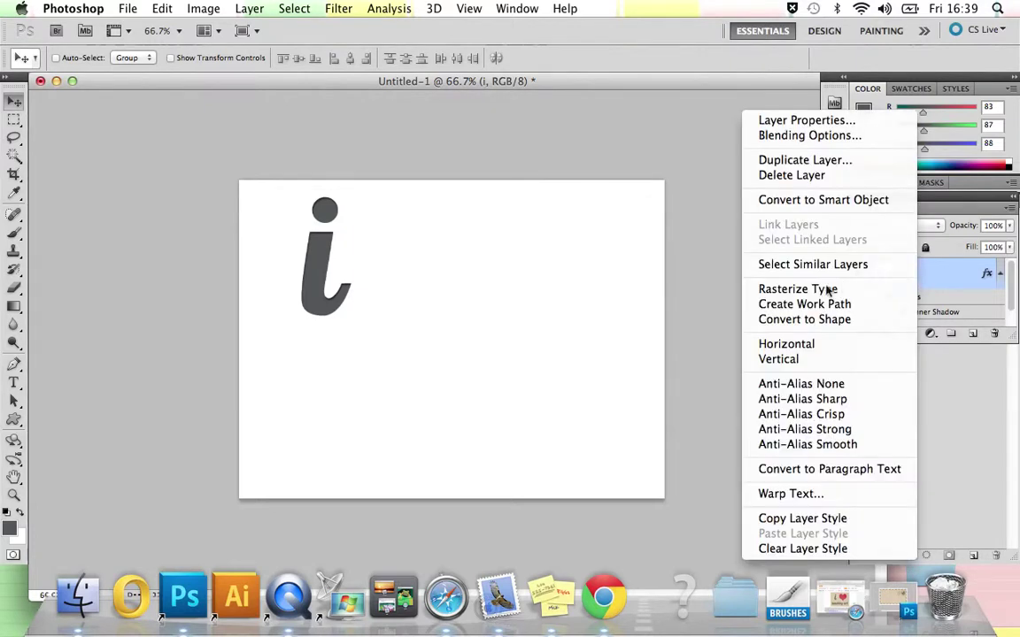
pyautogui.click(765, 160)
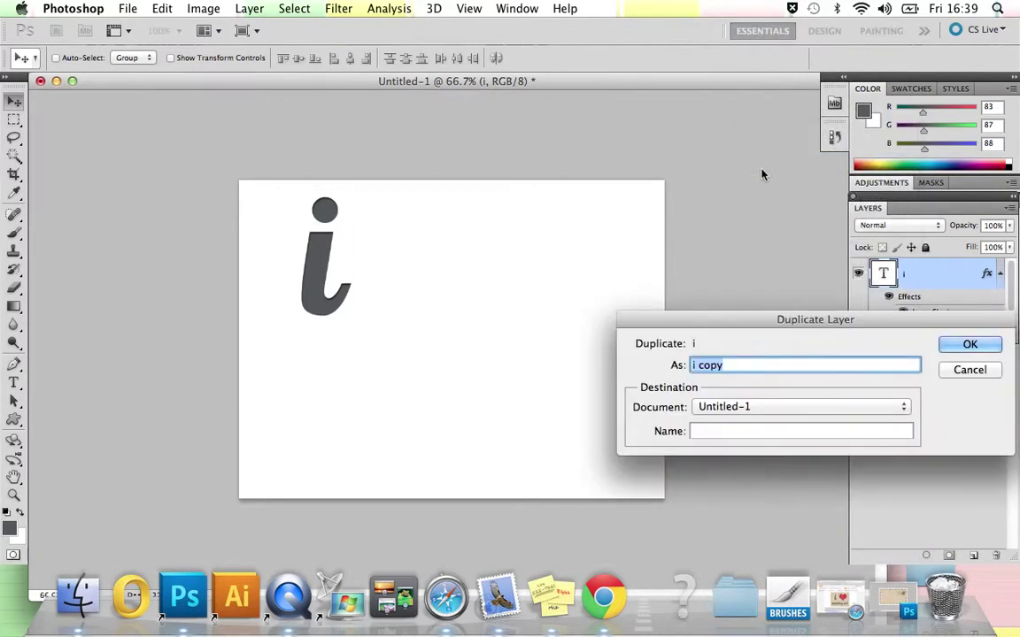
pyautogui.click(972, 344)
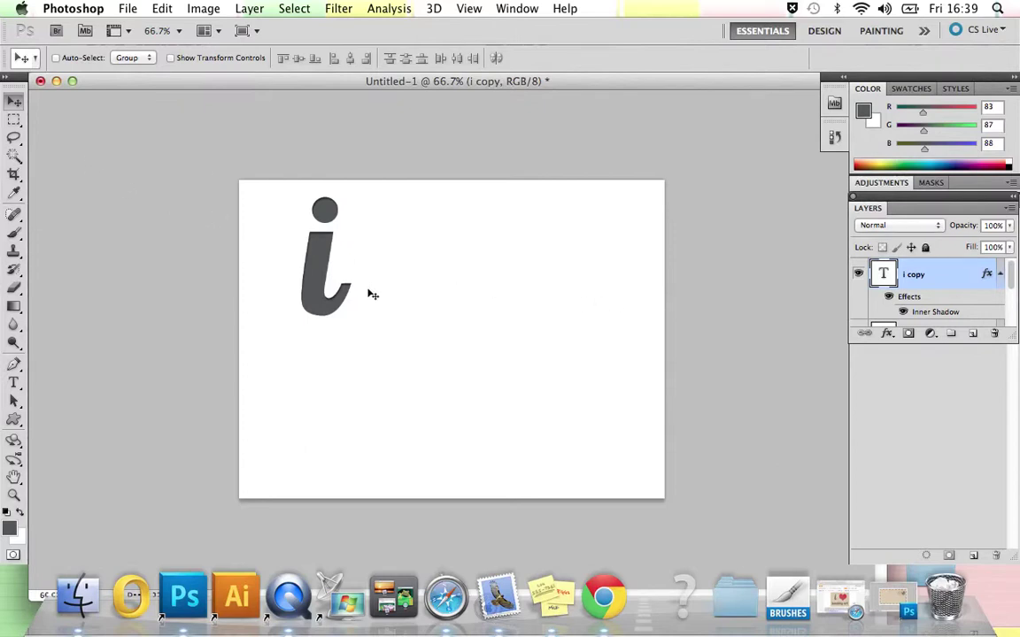
pyautogui.moveTo(321, 282); pyautogui.dragTo(315, 428)
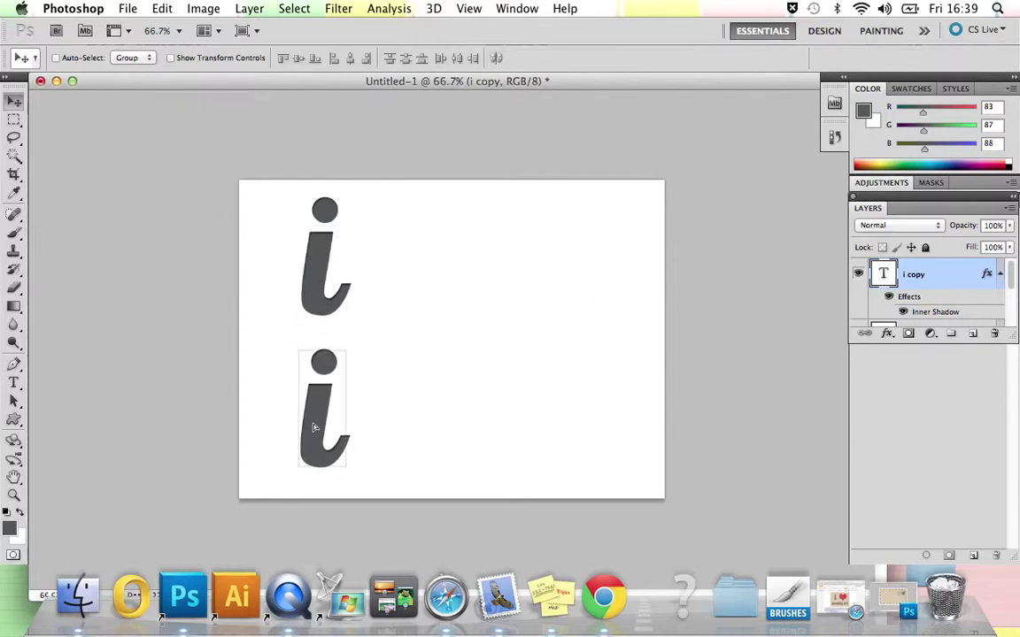
# Retype the copied letter as 'teaching art' at 15 pt and shift it left to fit
pyautogui.click(13, 383)
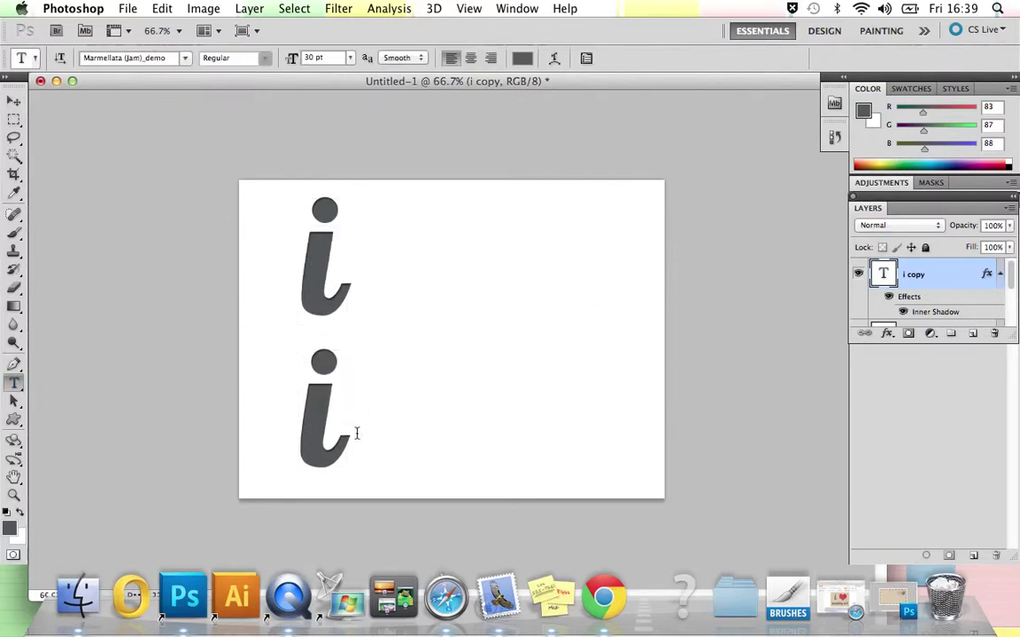
pyautogui.moveTo(348, 432); pyautogui.dragTo(297, 385)
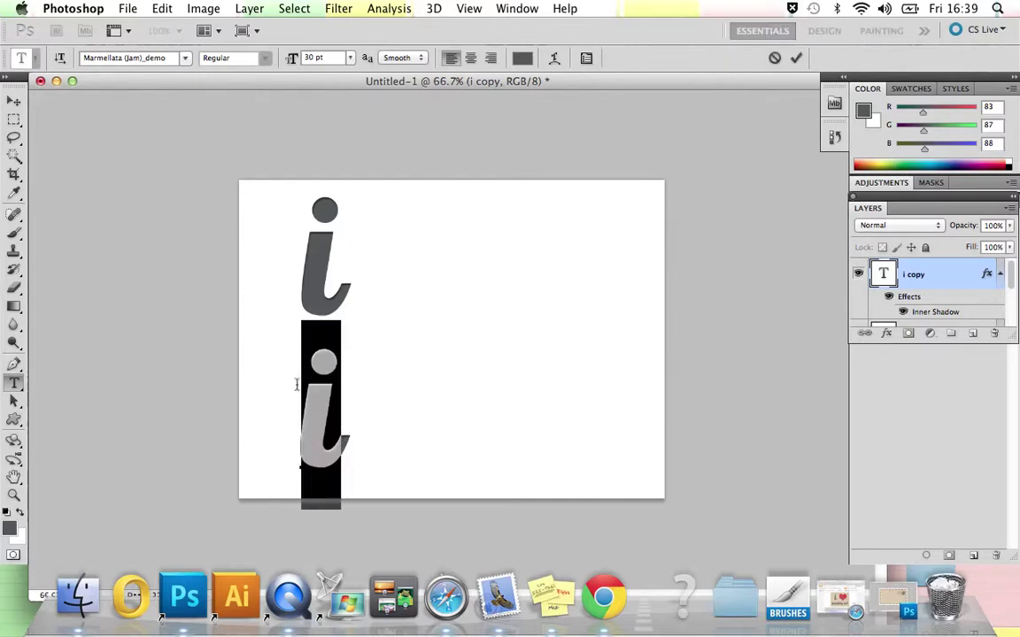
pyautogui.click(352, 56)
pyautogui.click(344, 71)
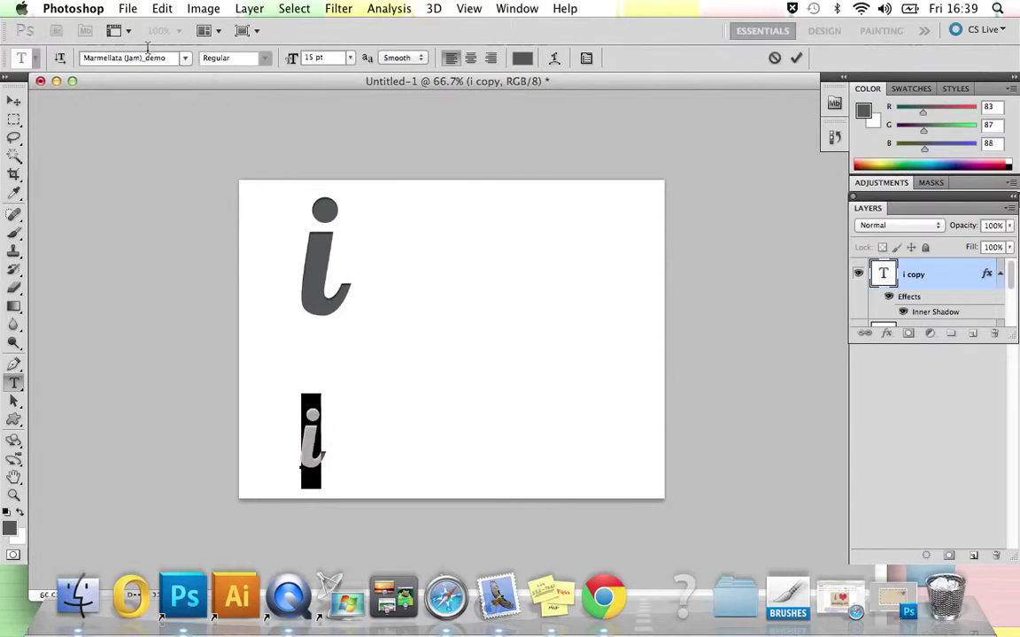
pyautogui.write('te')
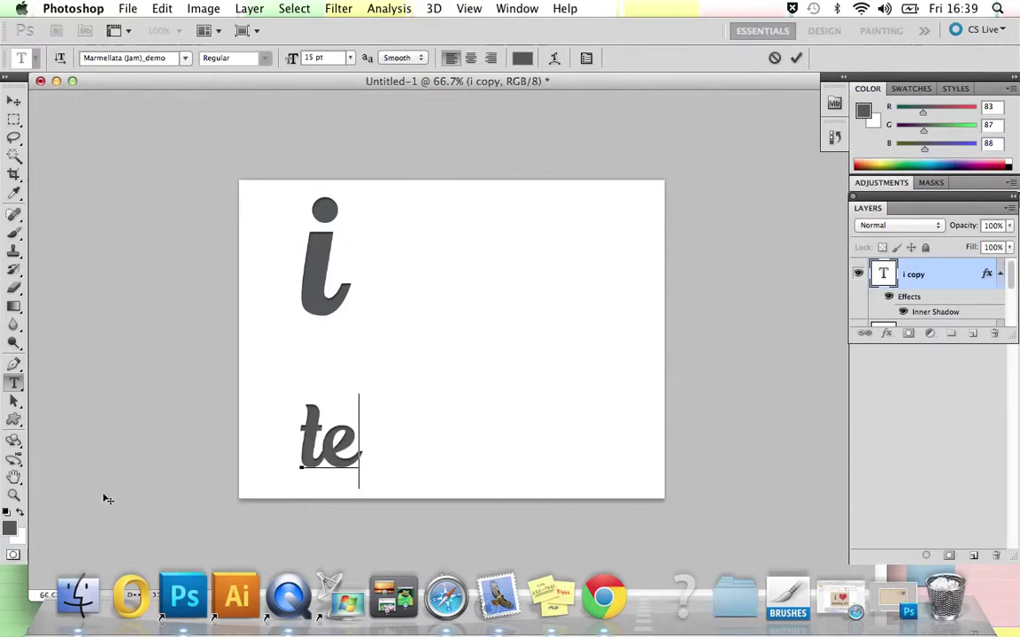
pyautogui.write('aching art')
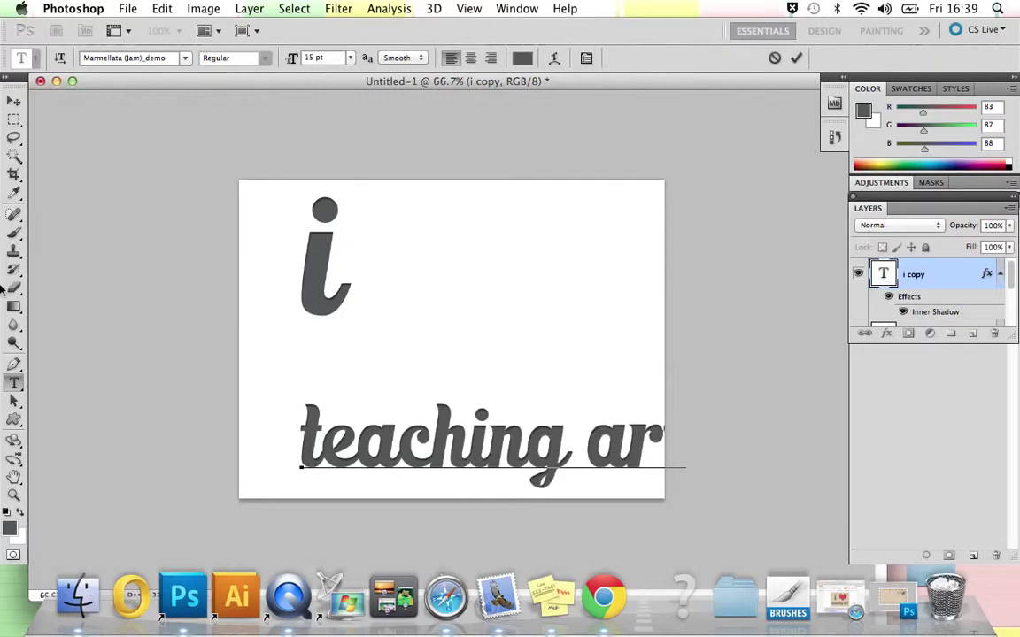
pyautogui.click(17, 100)
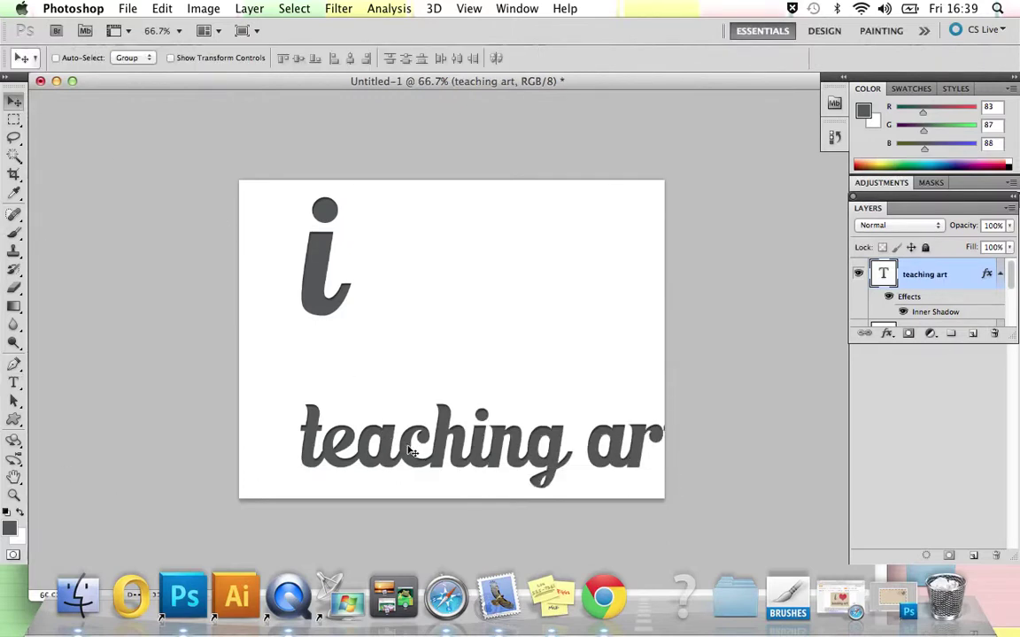
pyautogui.moveTo(382, 434); pyautogui.dragTo(364, 443)
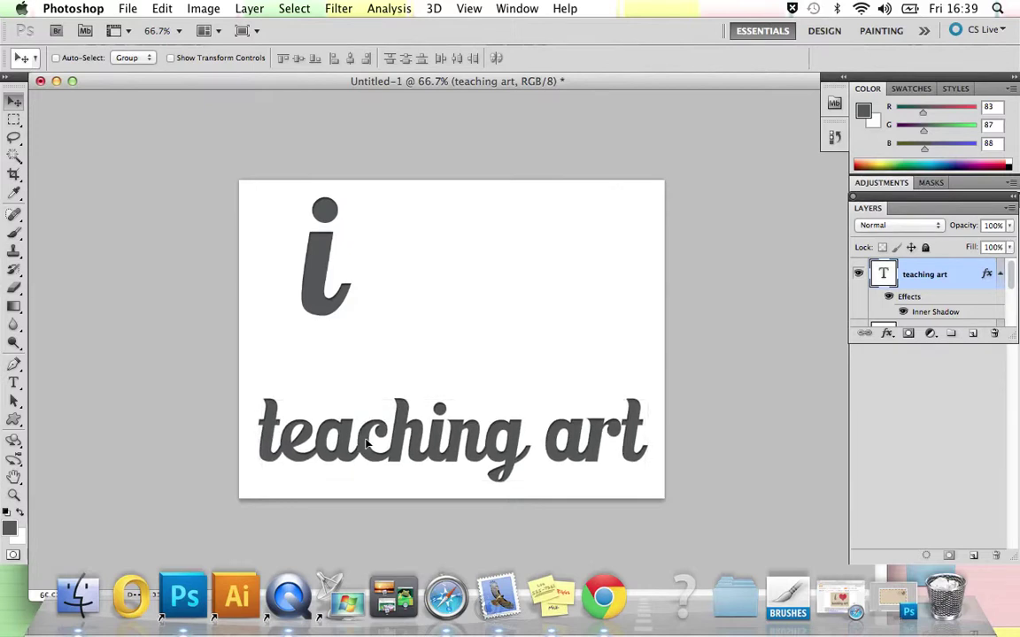
# Choose the Custom Shape tool and pick the heart from the shape library
pyautogui.click(14, 422)
pyautogui.click(62, 492)
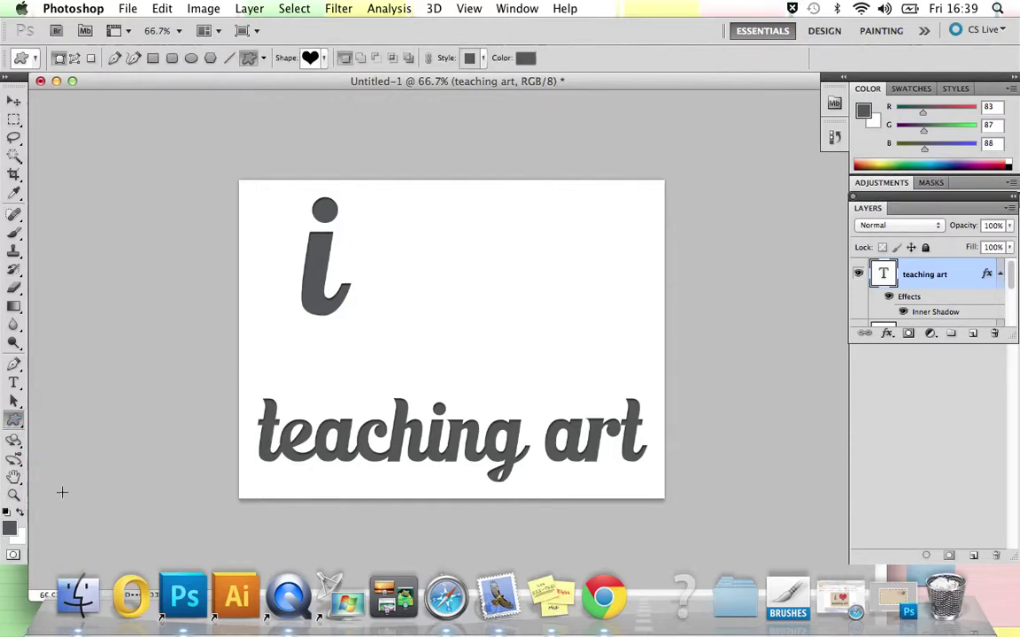
pyautogui.click(323, 58)
pyautogui.scroll(-3, 328, 133)
pyautogui.scroll(3, 328, 133)
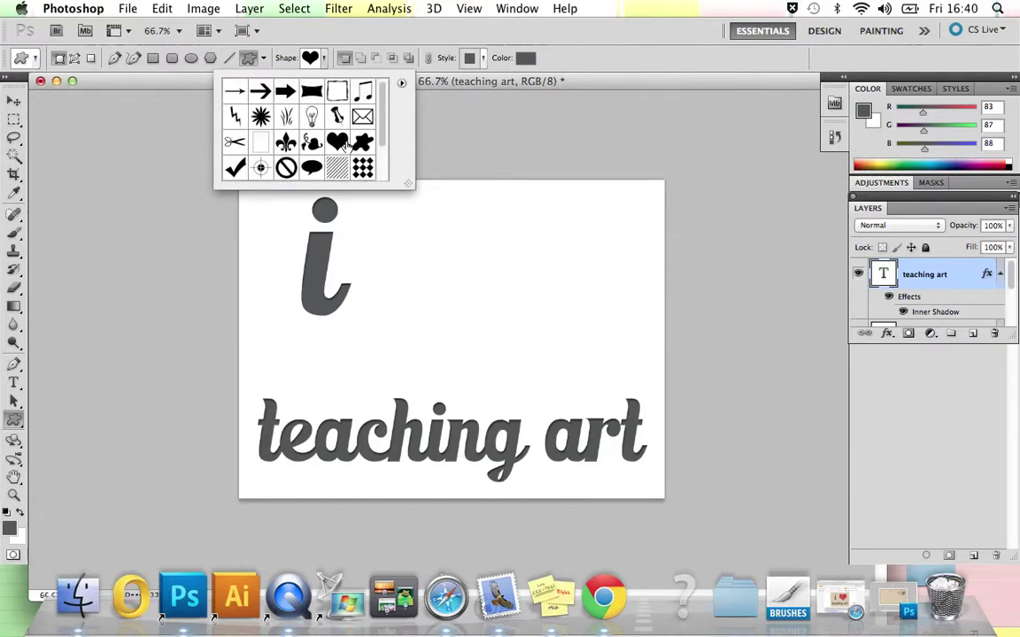
# Set the foreground colour to #cc3636 and draw a red heart to the right of the 'i'
pyautogui.click(10, 529)
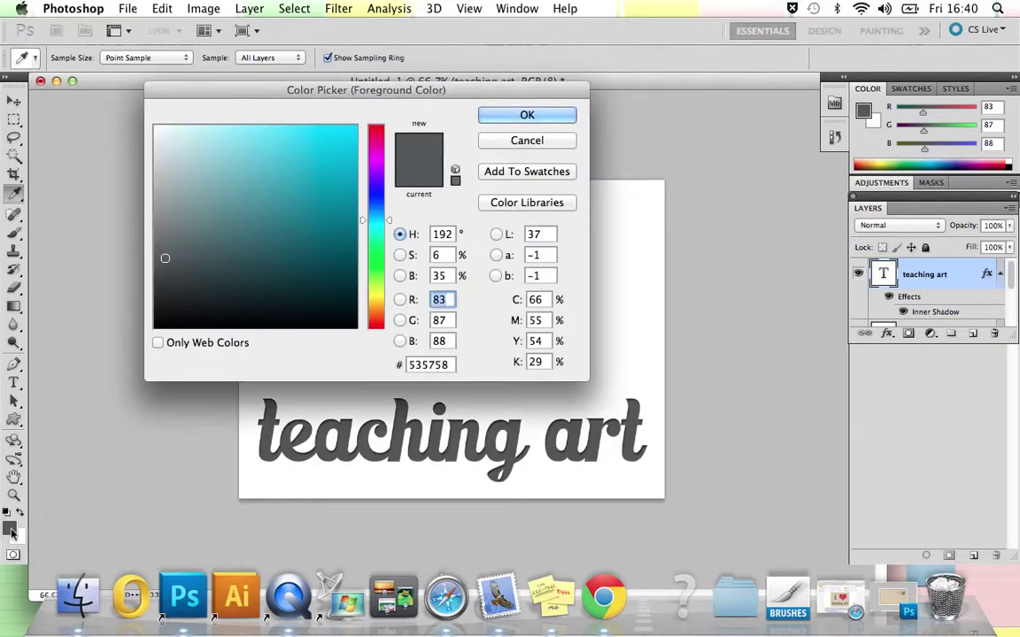
pyautogui.press('Tab')
pyautogui.press('Tab')
pyautogui.press('Tab')
pyautogui.write('cc3636')
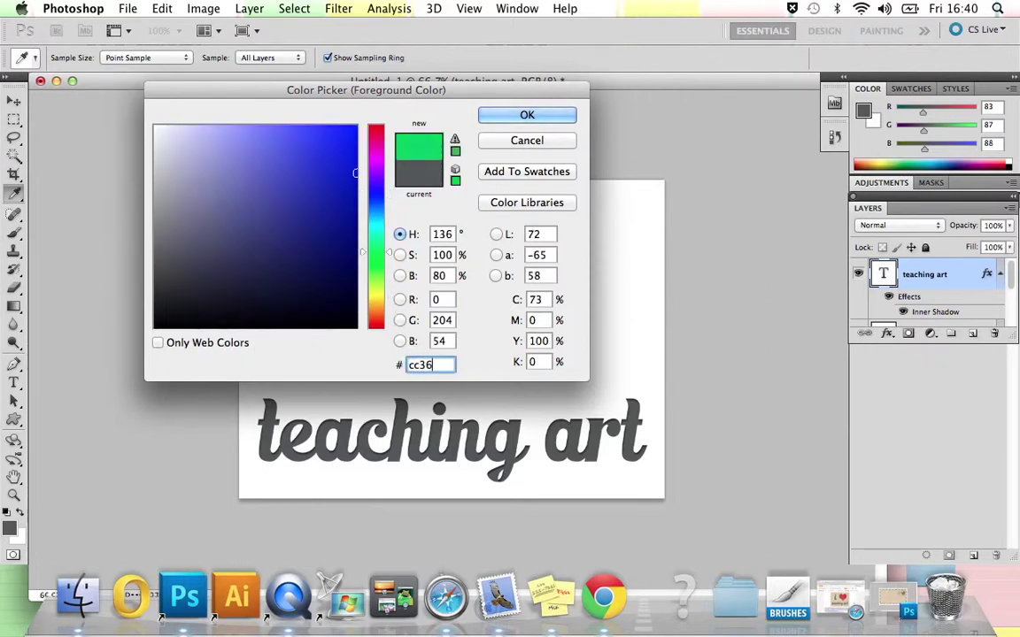
pyautogui.click(510, 119)
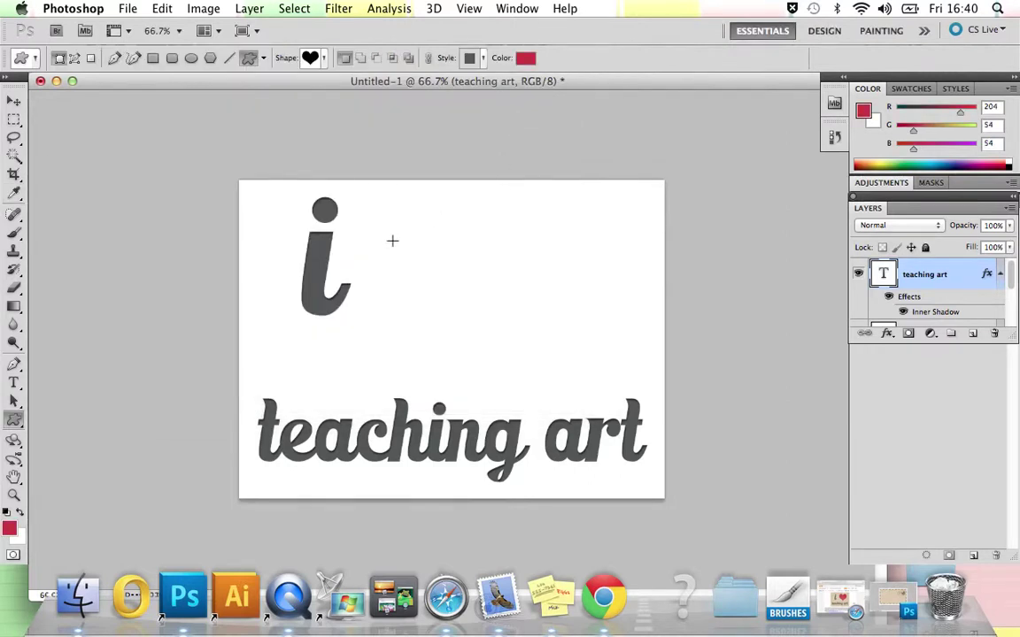
pyautogui.moveTo(425, 219); pyautogui.dragTo(614, 428)
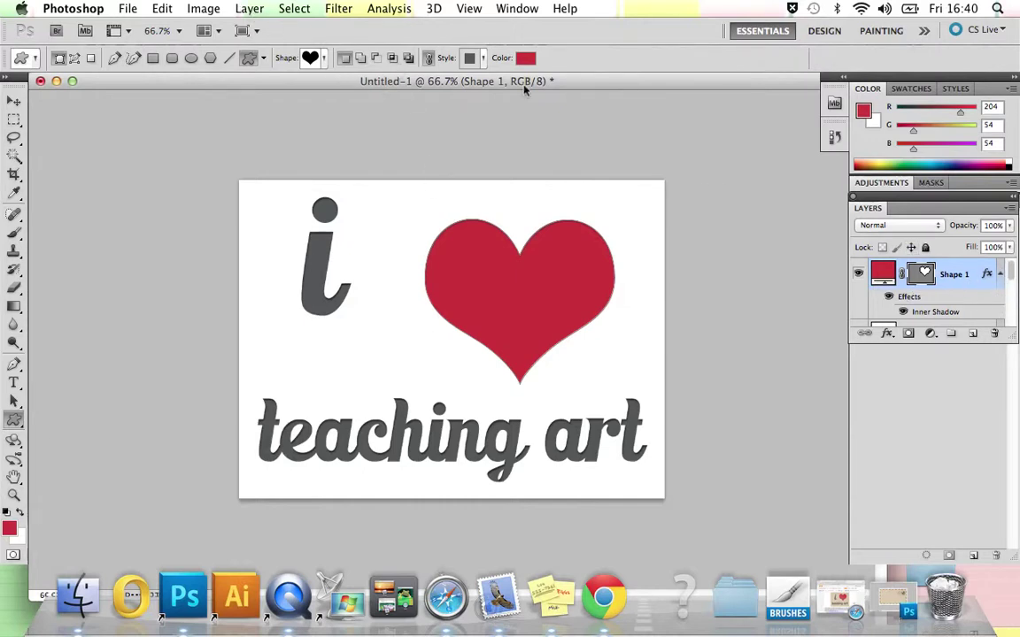
# Give the heart's Shape 1 layer an Inner Shadow at 40% opacity, 3 px distance and size
pyautogui.click(232, 8)
pyautogui.moveTo(297, 103)
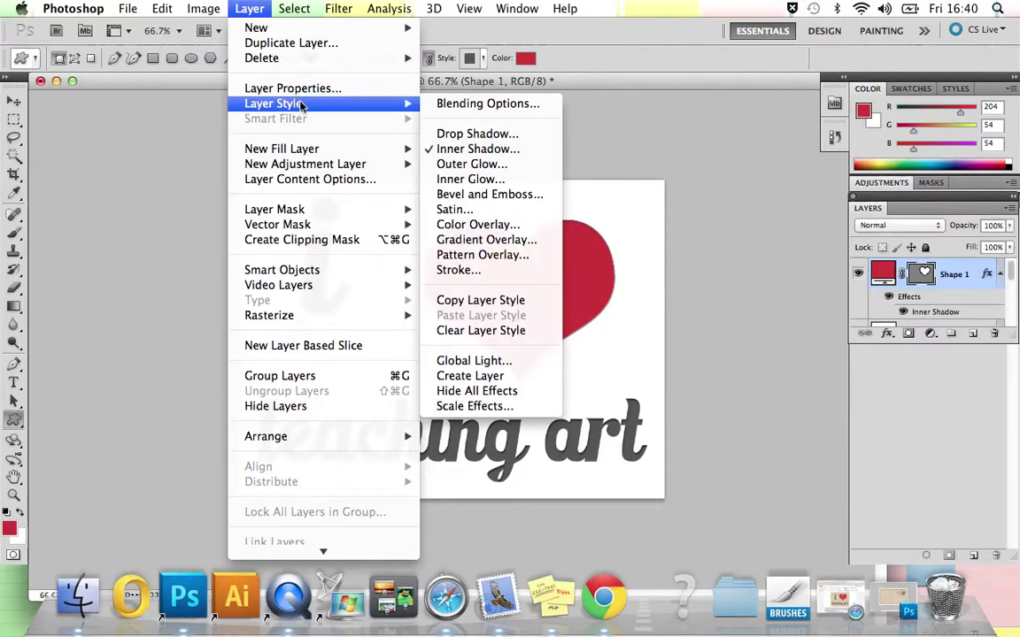
pyautogui.click(391, 136)
pyautogui.click(590, 186)
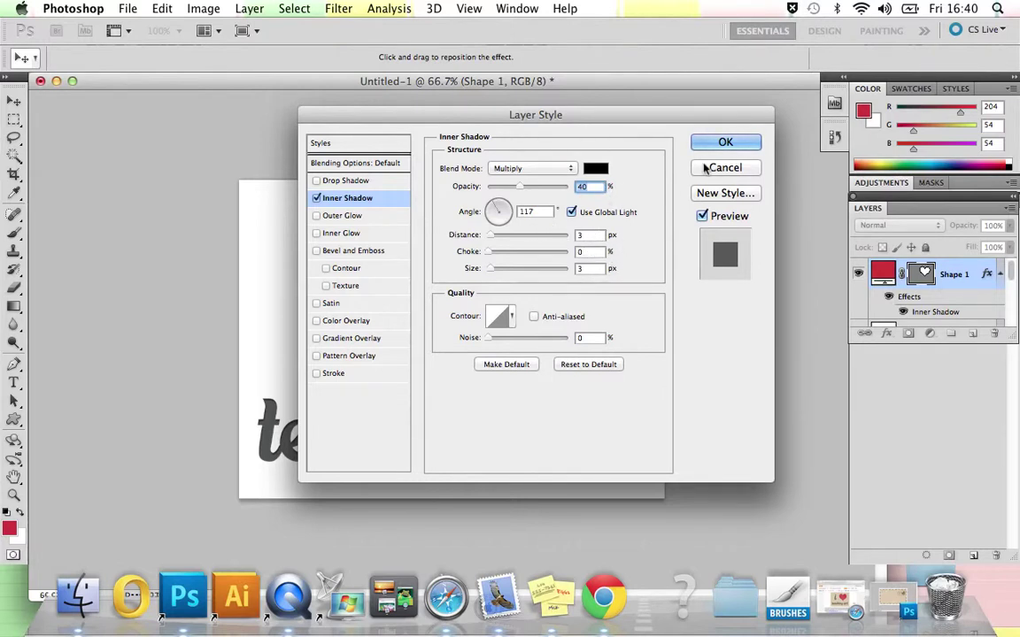
pyautogui.click(726, 141)
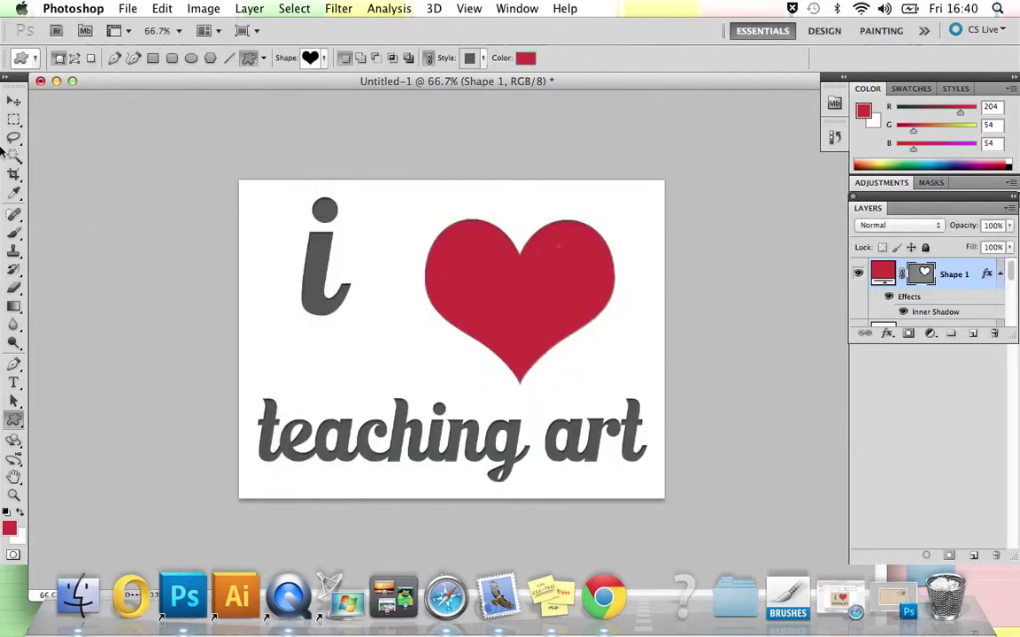
pyautogui.click(14, 101)
# Select the 'i' text layer and drag the letter down about 24 px, level with the heart
pyautogui.scroll(-3, 918, 305)
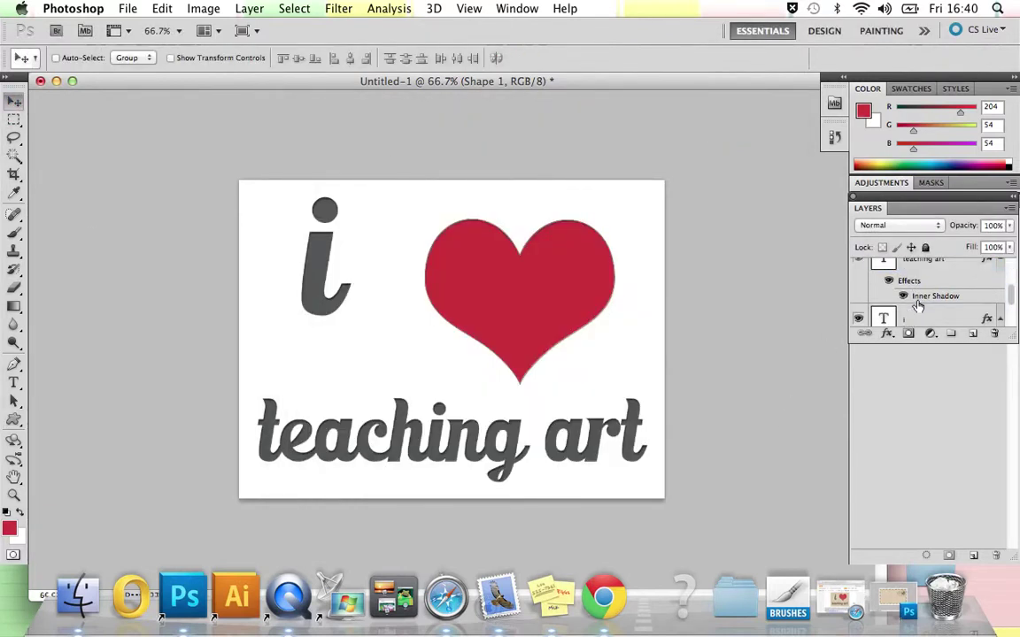
pyautogui.click(922, 313)
pyautogui.moveTo(316, 272); pyautogui.dragTo(325, 303)
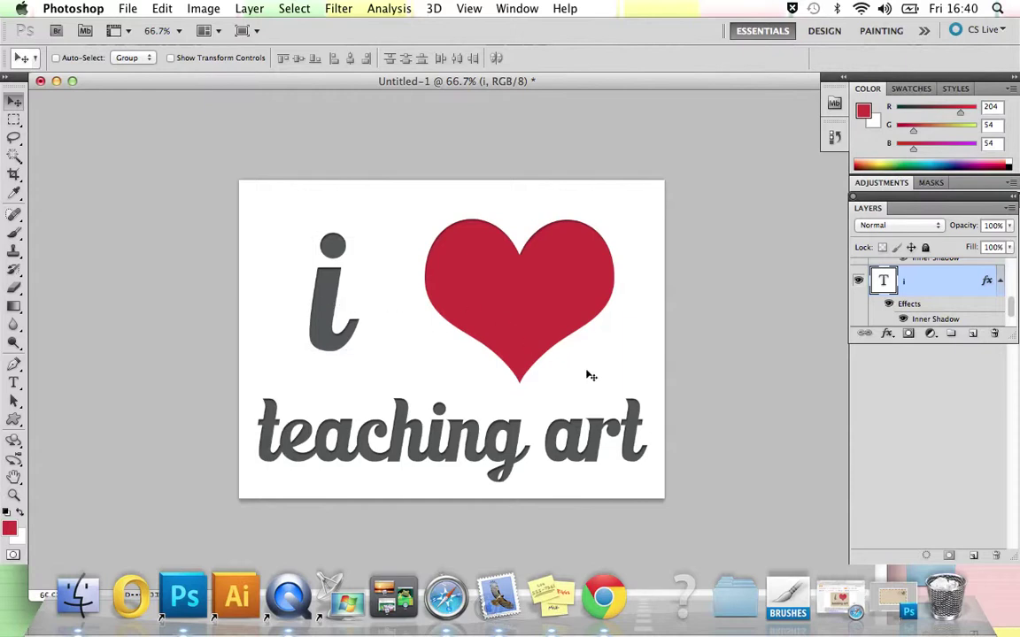
pyautogui.scroll(2, 908, 298)
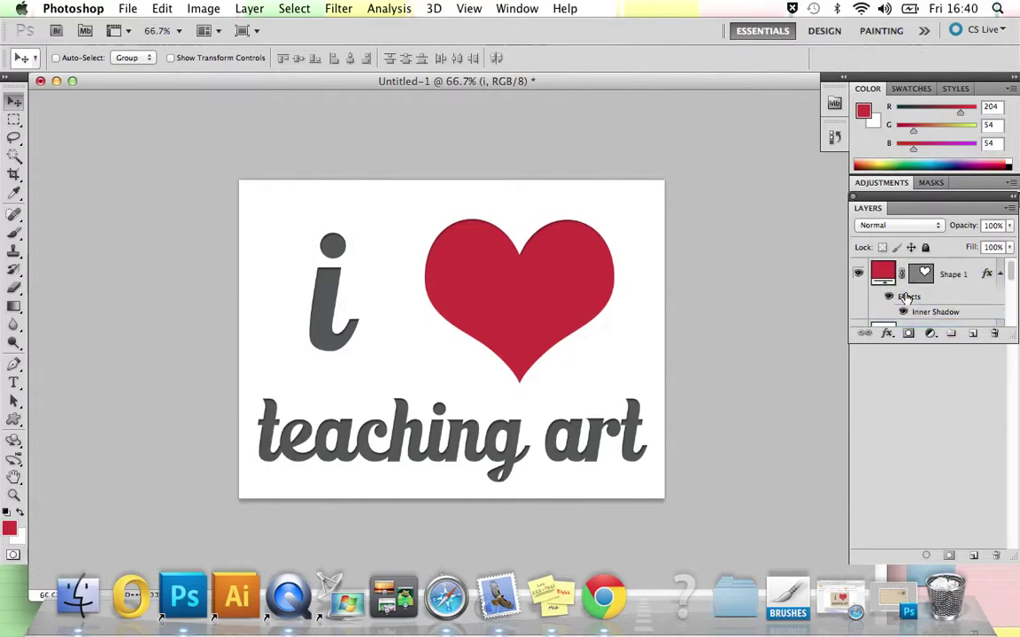
# Select the Shape 1, 'teaching art' and 'i' layers and duplicate them
pyautogui.click(951, 275)
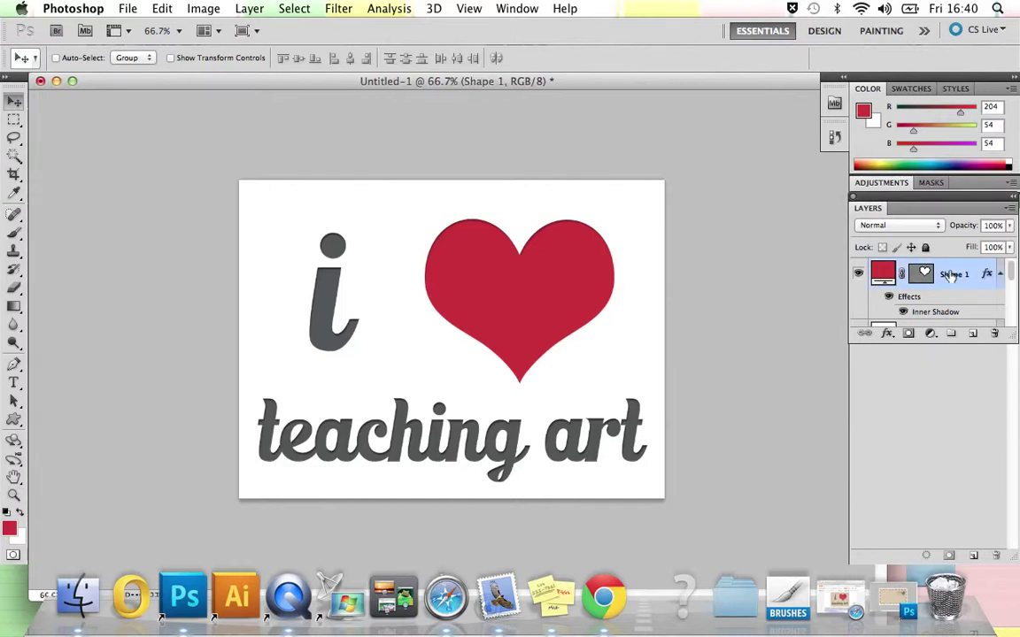
pyautogui.moveTo(952, 276); pyautogui.dragTo(934, 310)
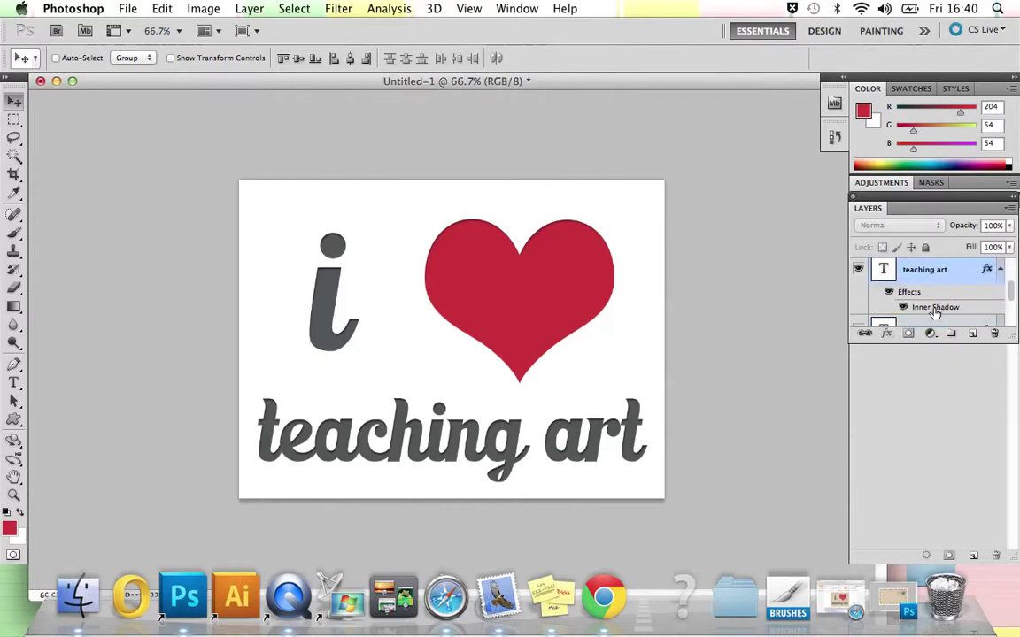
pyautogui.scroll(-1, 934, 310)
pyautogui.scroll(-2, 932, 310)
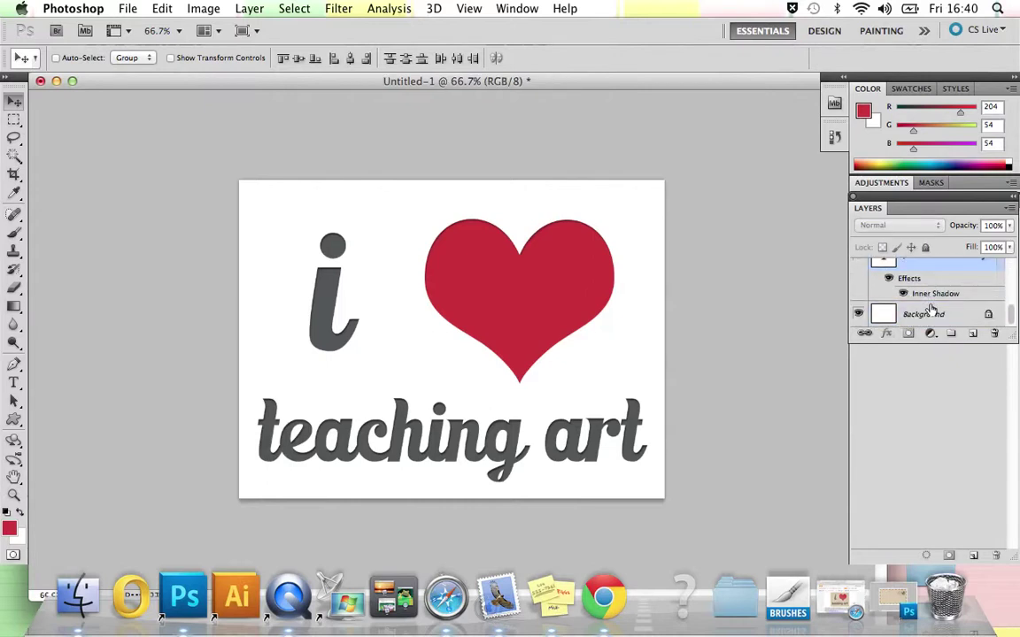
pyautogui.scroll(1, 916, 306)
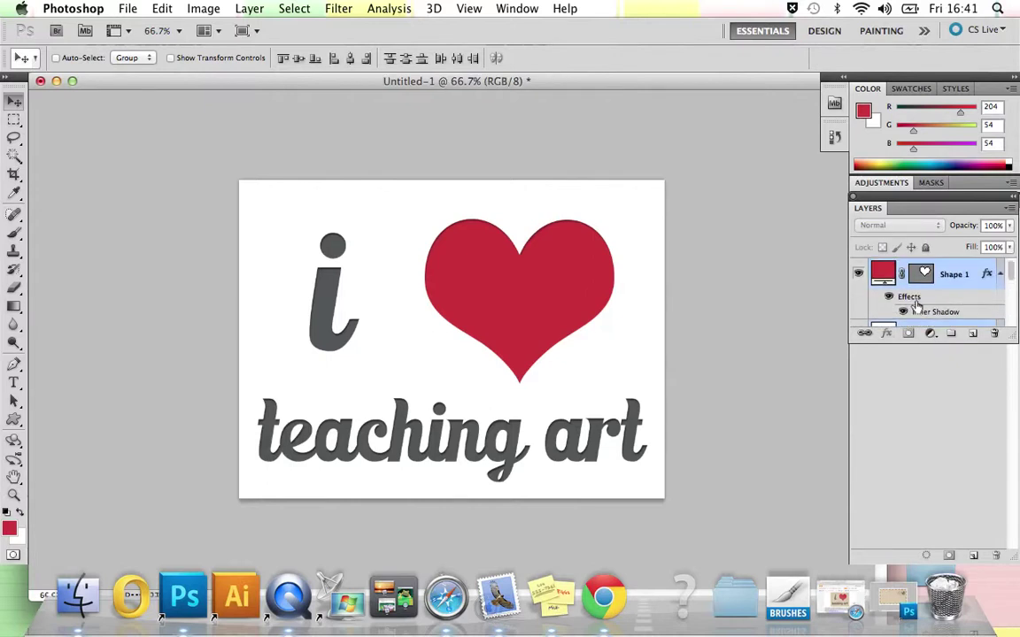
pyautogui.rightClick(965, 285)
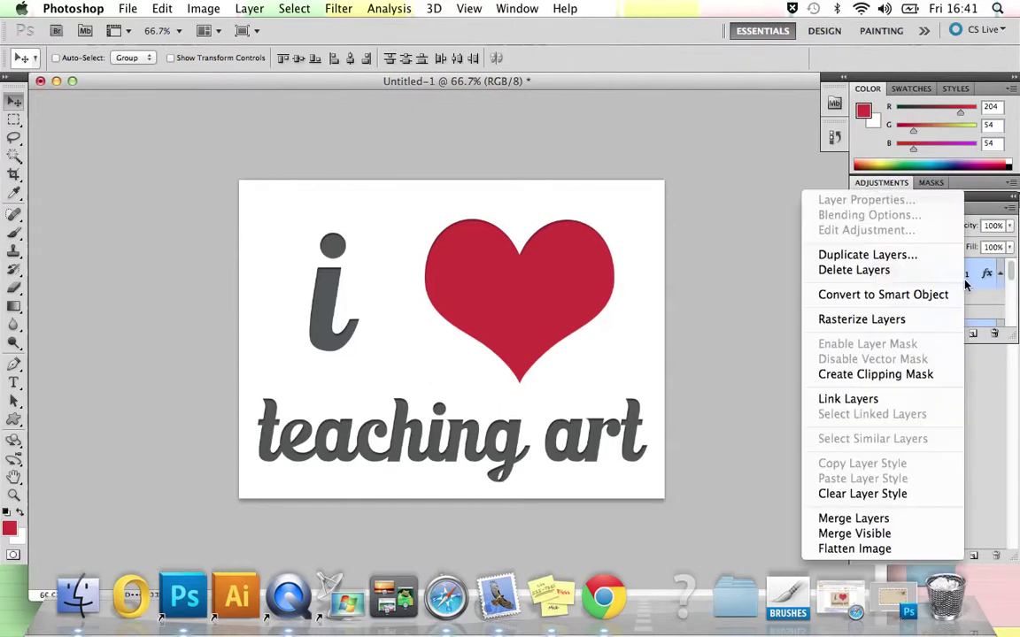
pyautogui.click(874, 255)
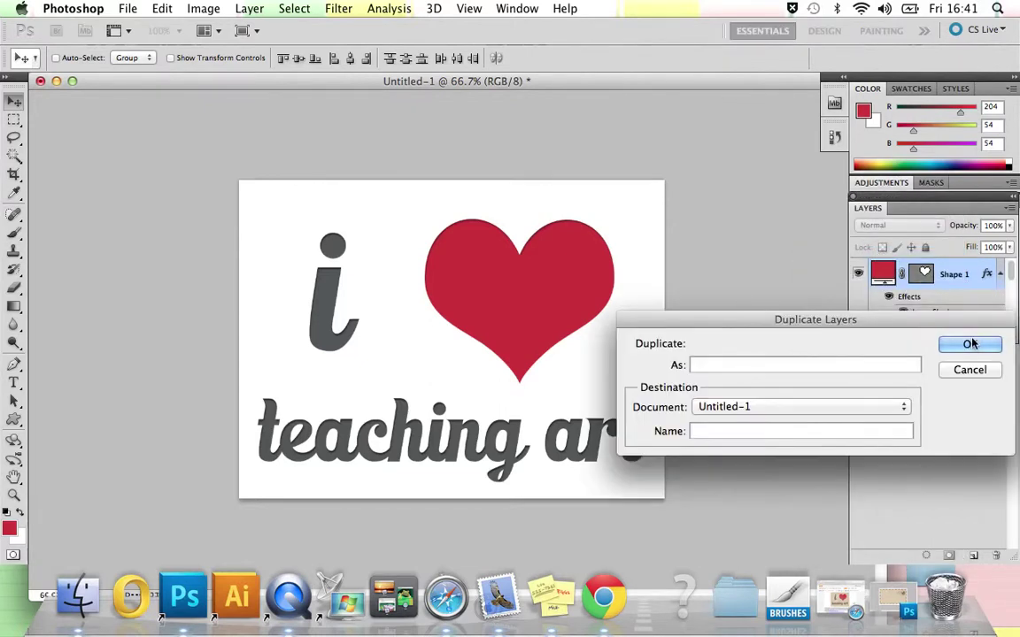
pyautogui.press('Return')
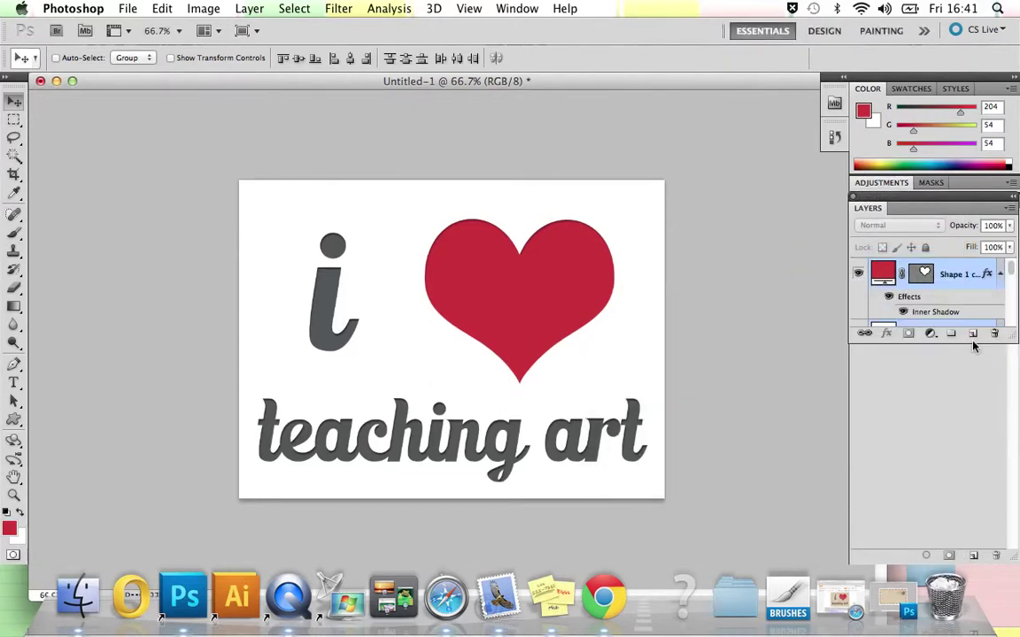
# Merge the duplicated layers into one and rename it 'copy'
pyautogui.click(250, 9)
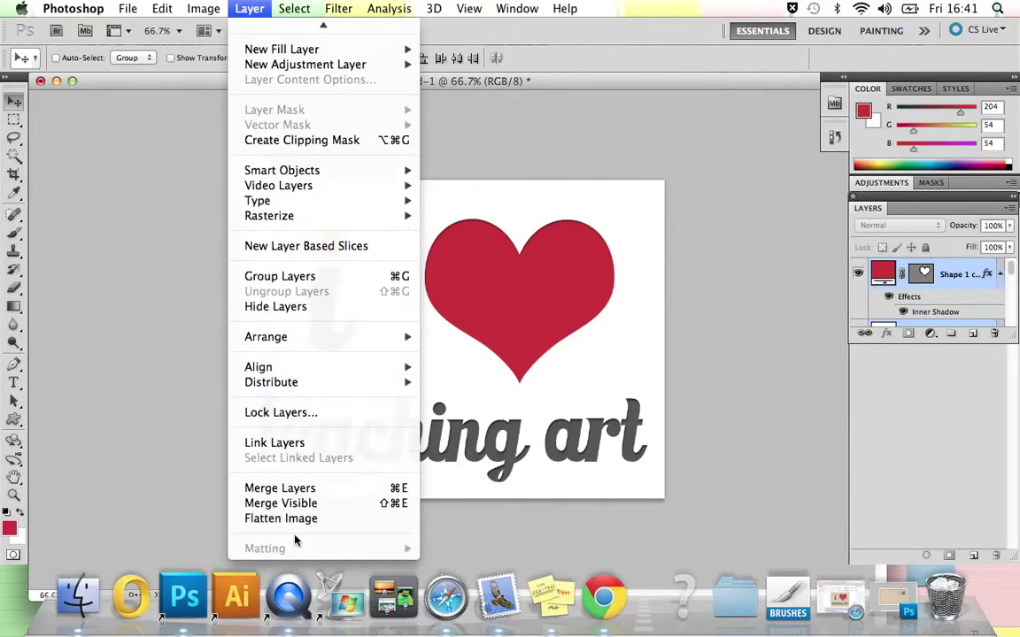
pyautogui.click(294, 490)
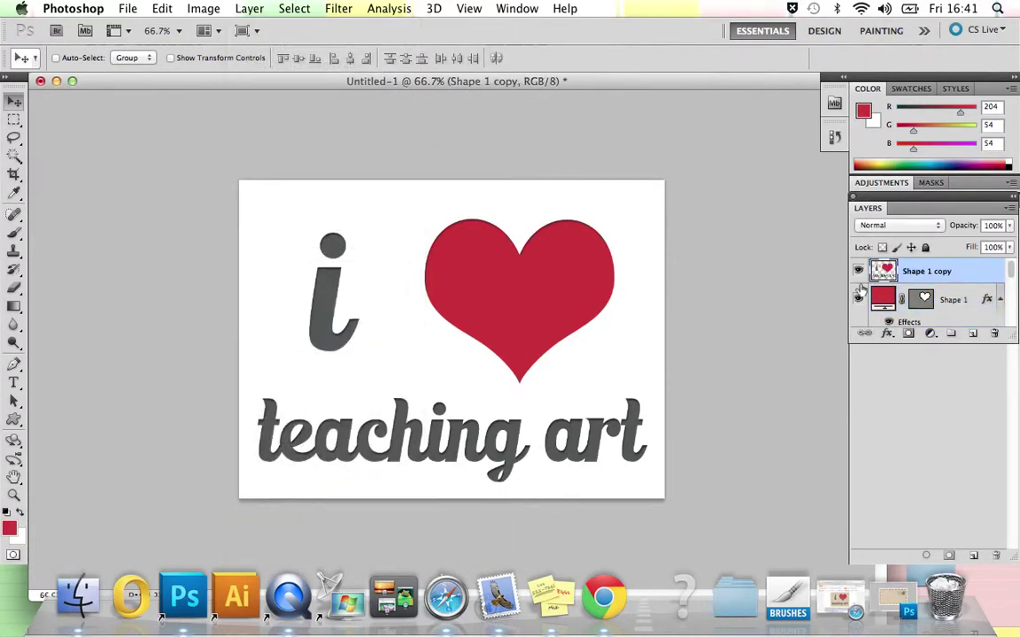
pyautogui.doubleClick(921, 273)
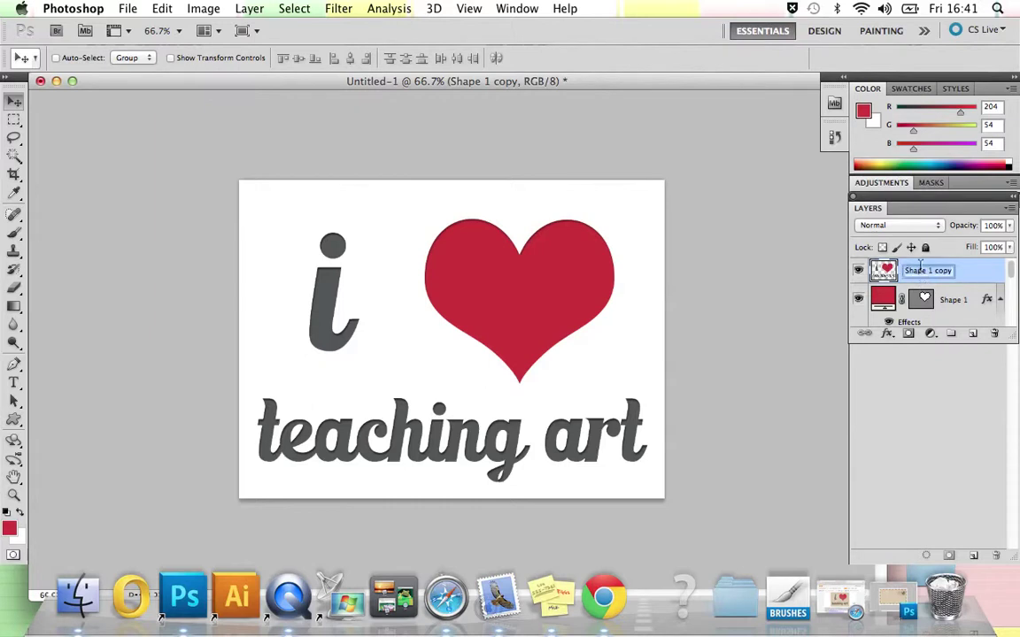
pyautogui.write('co')
pyautogui.press('Return')
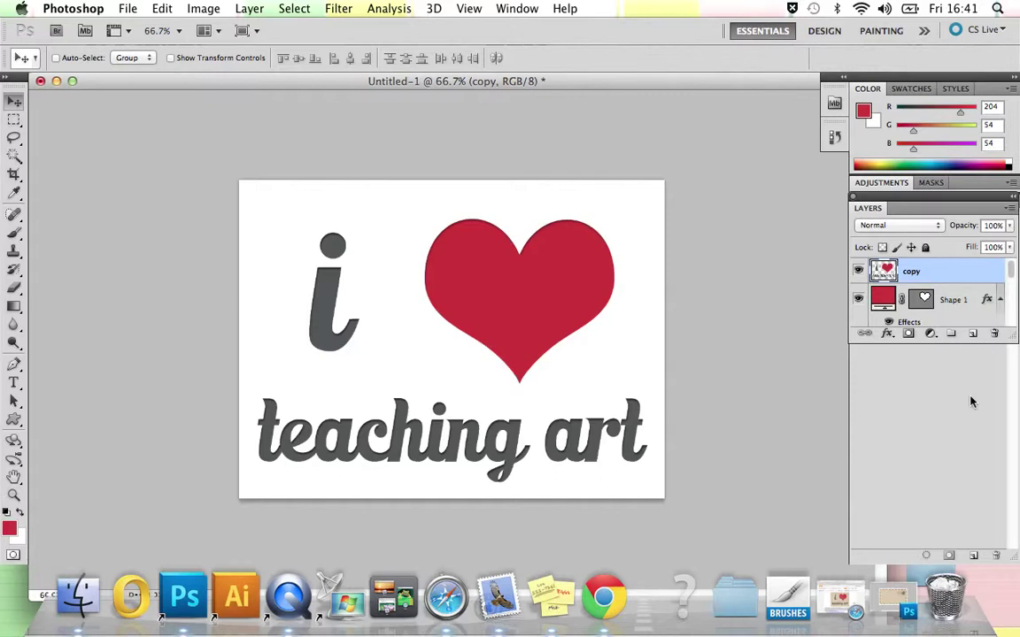
# Select all of the air mail envelope image and copy it
pyautogui.click(890, 602)
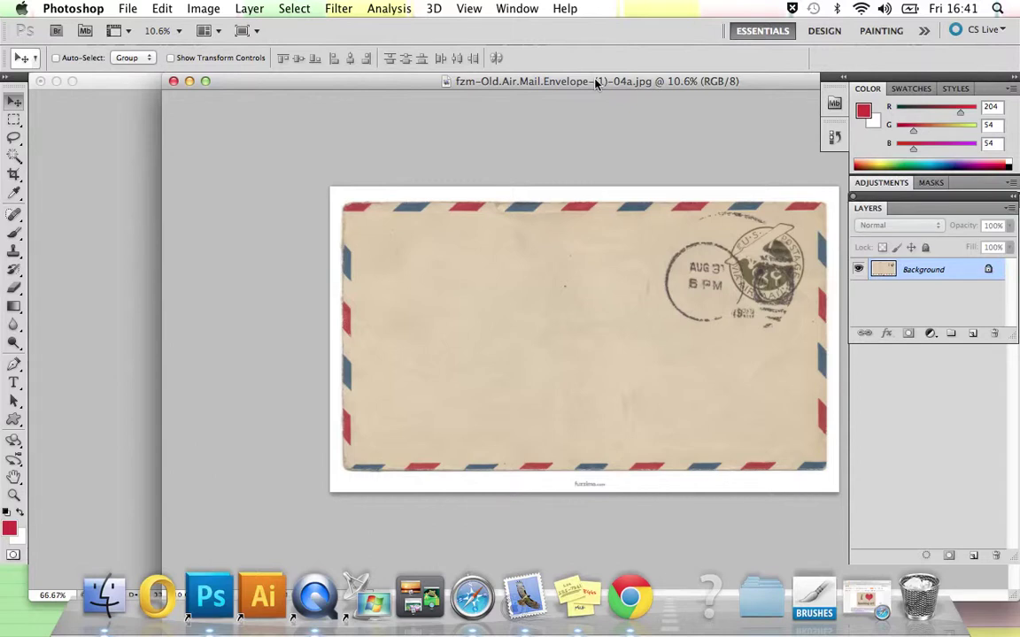
pyautogui.moveTo(597, 81); pyautogui.dragTo(570, 81)
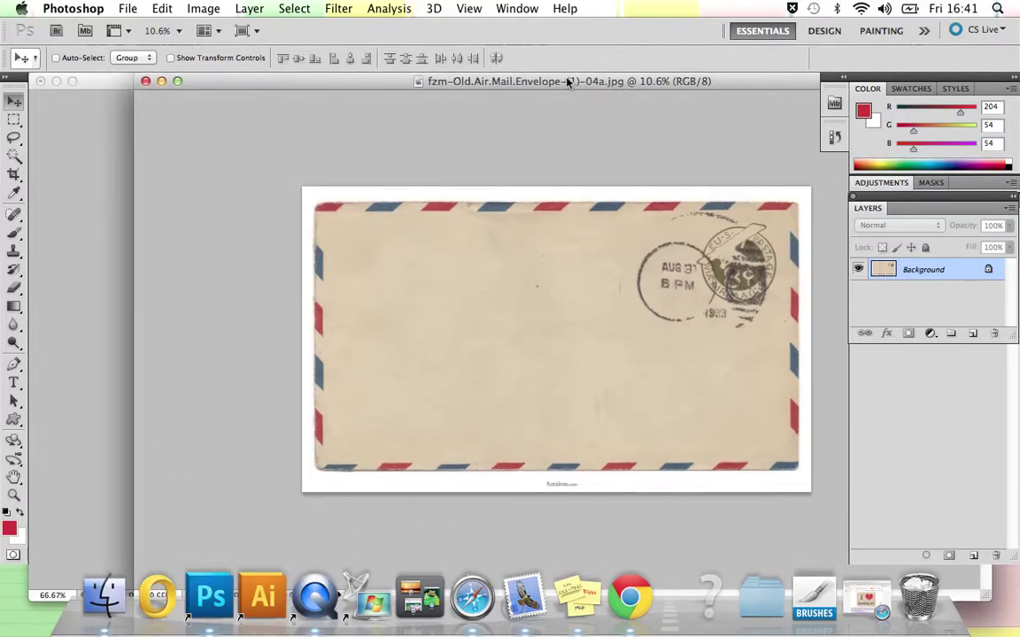
pyautogui.click(294, 8)
pyautogui.click(296, 27)
pyautogui.click(162, 8)
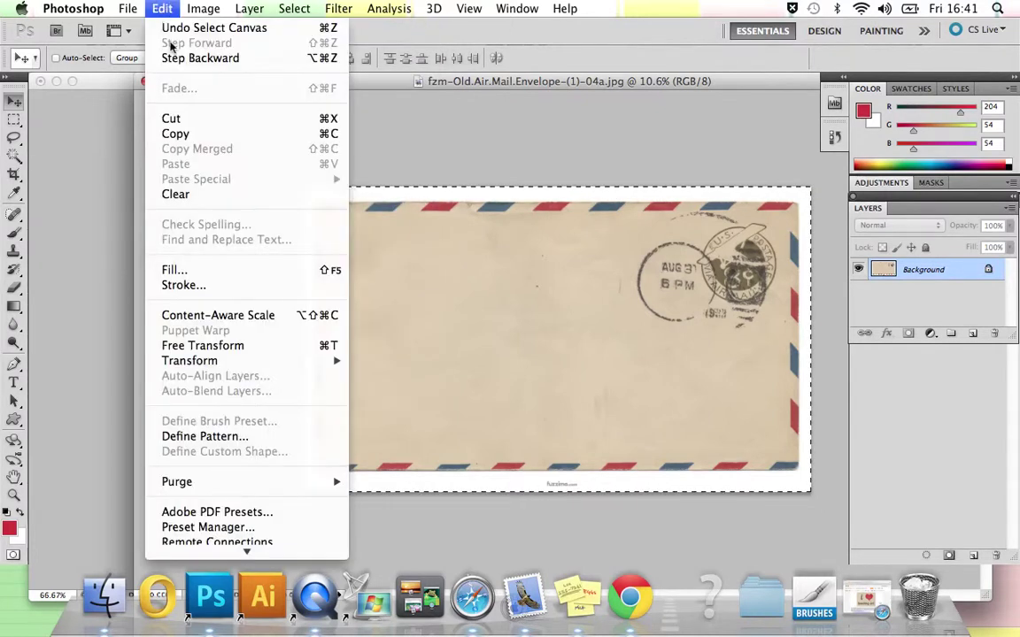
pyautogui.click(196, 137)
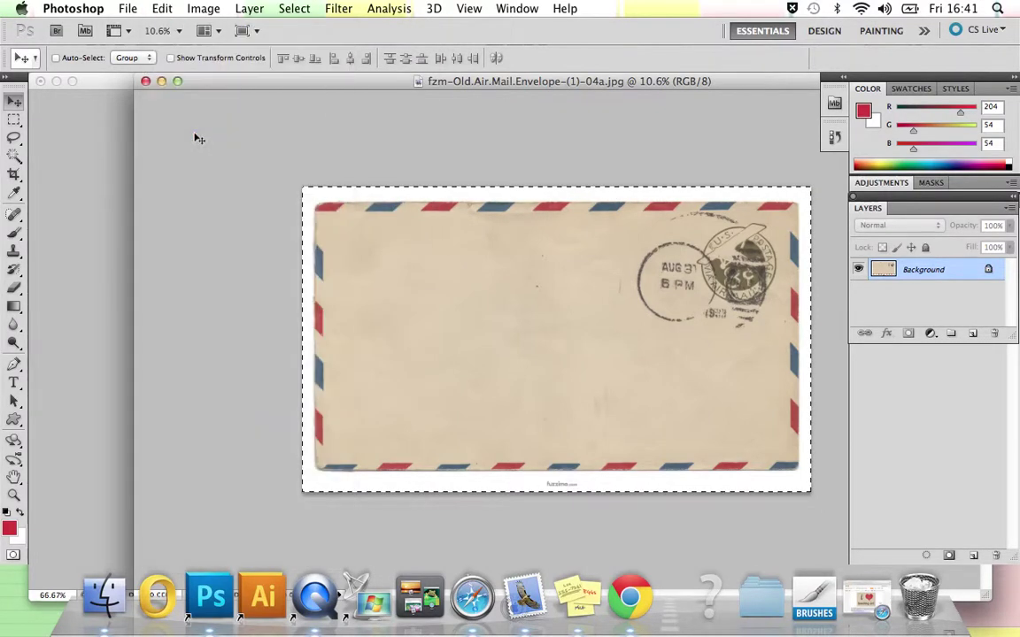
pyautogui.click(161, 81)
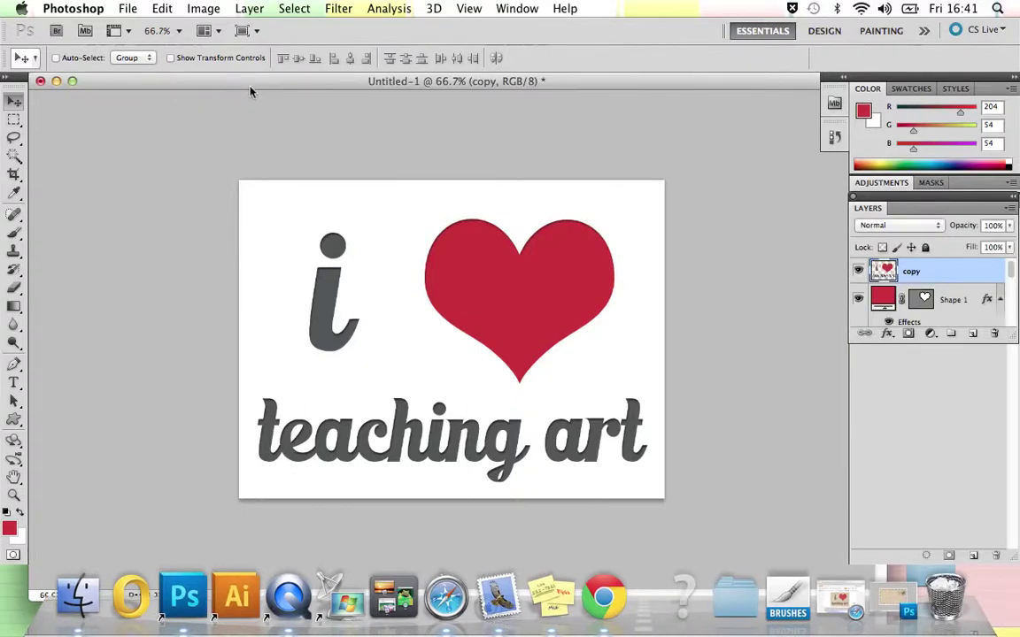
# Paste the envelope into the card above Background as Layer 1 and move it up and left to cover the canvas
pyautogui.scroll(-5, 974, 301)
pyautogui.click(943, 321)
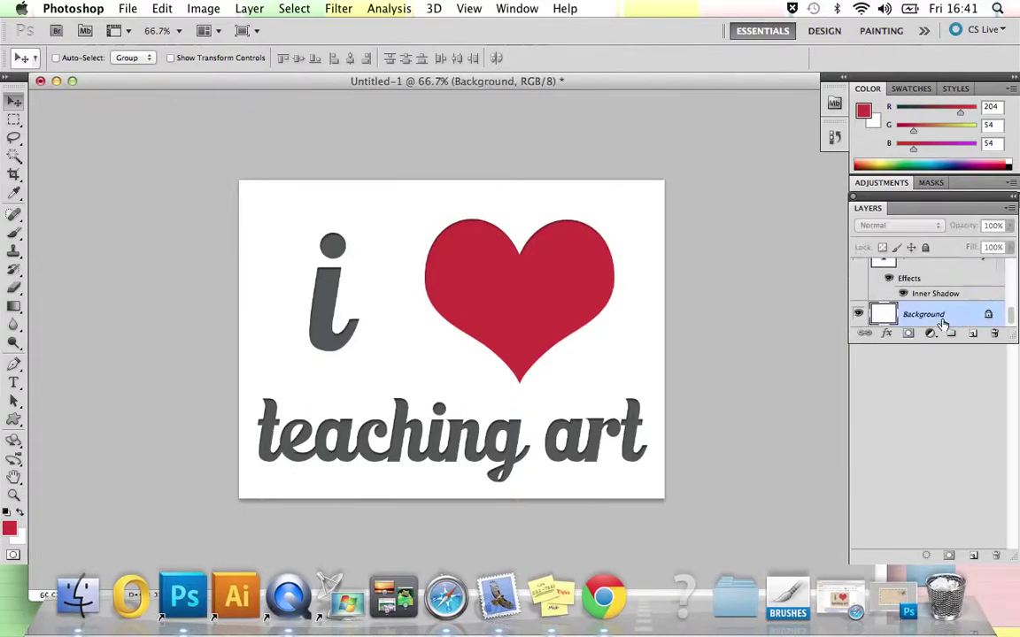
pyautogui.click(160, 10)
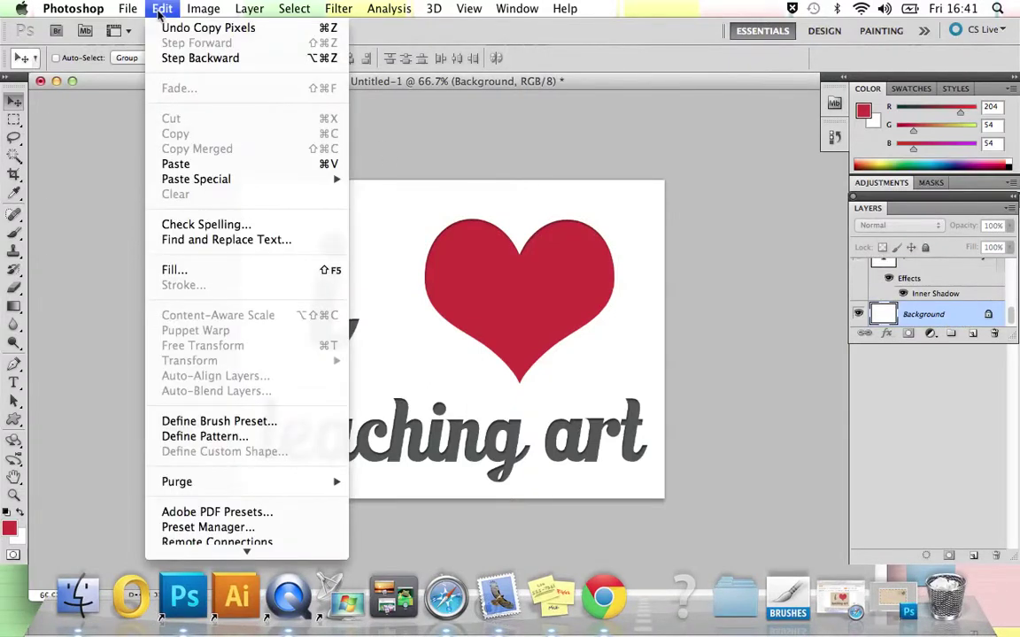
pyautogui.click(192, 164)
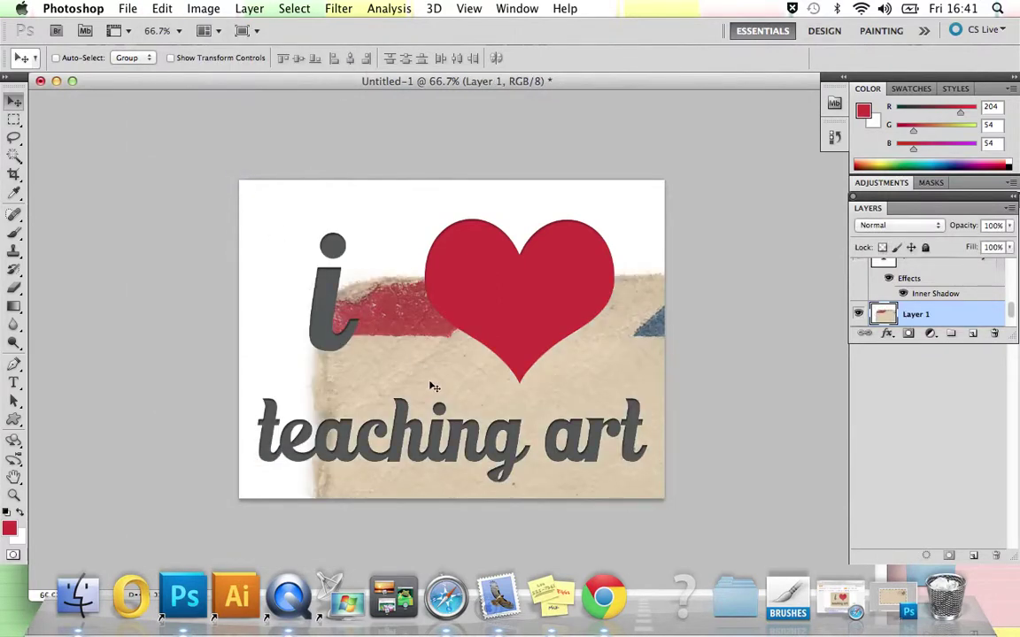
pyautogui.moveTo(478, 387); pyautogui.dragTo(353, 286)
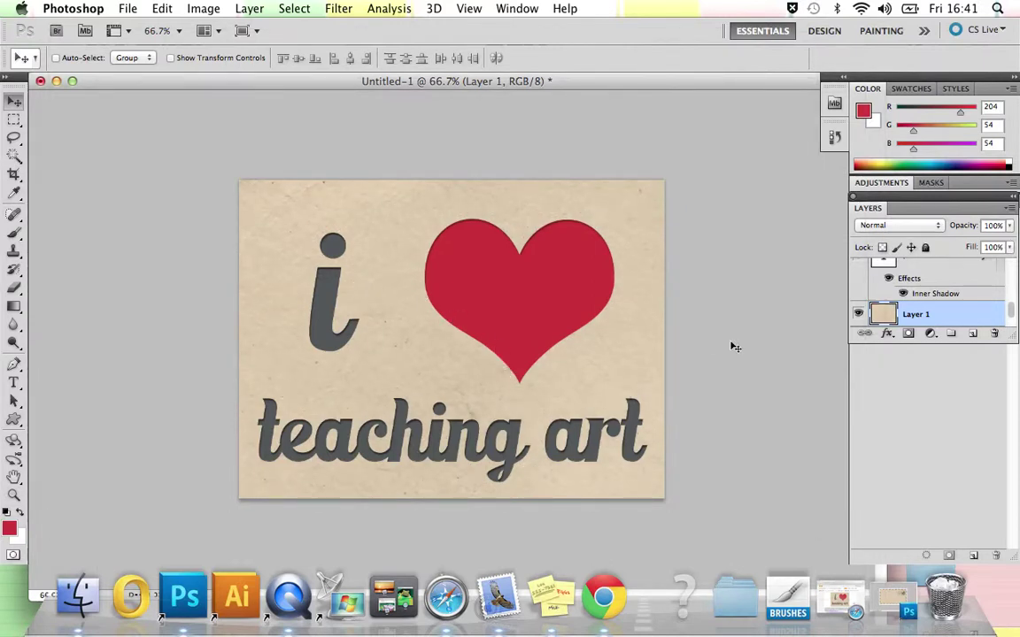
pyautogui.scroll(3, 947, 288)
pyautogui.scroll(3, 943, 285)
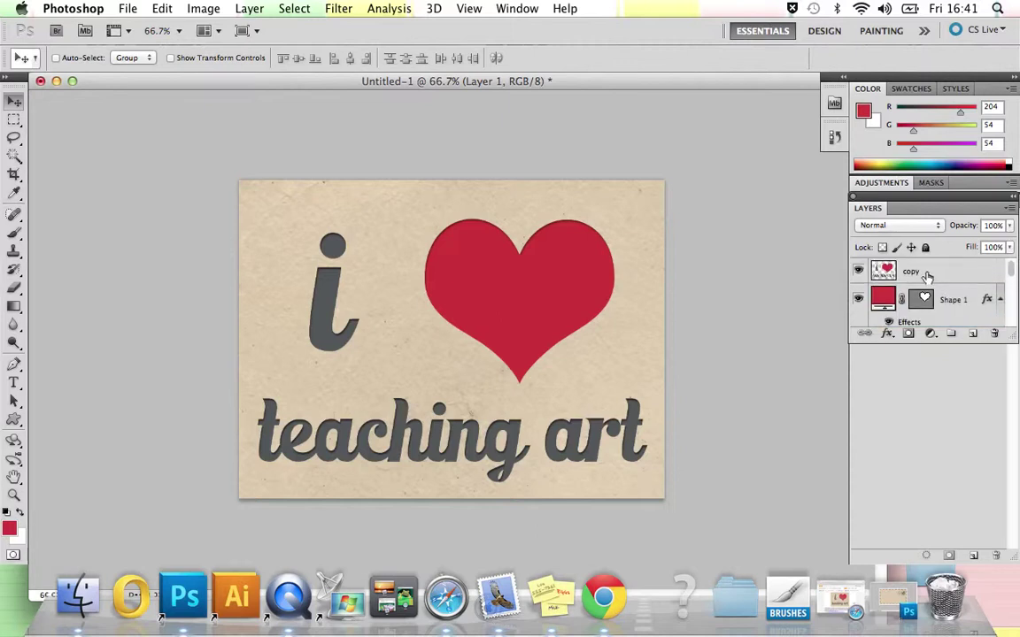
# On the 'copy' layer, Magic Wand the cream paper background and add enclosed gaps with Shift
pyautogui.click(925, 274)
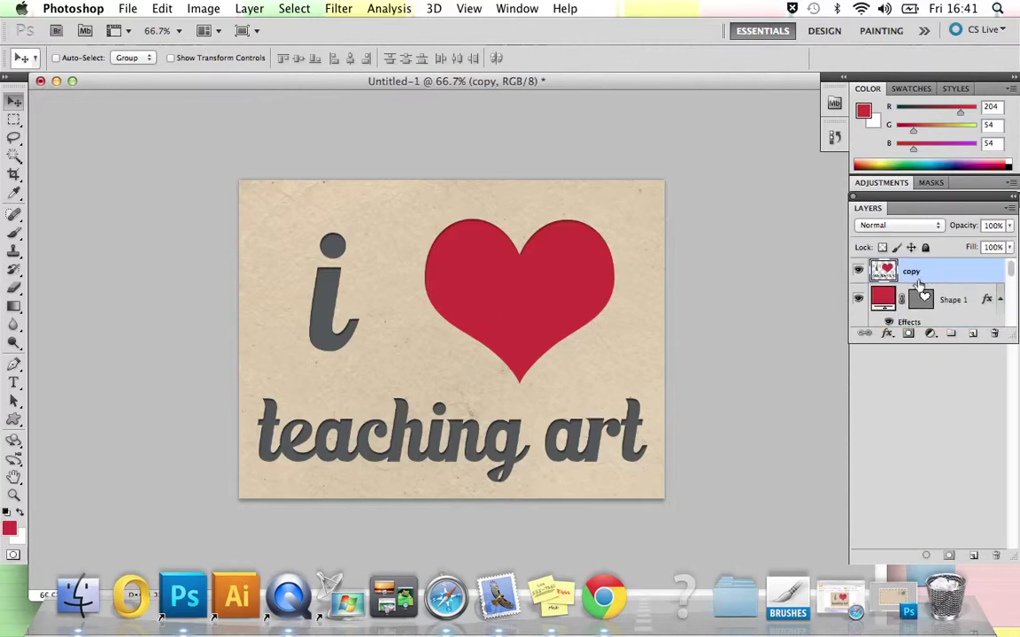
pyautogui.click(13, 157)
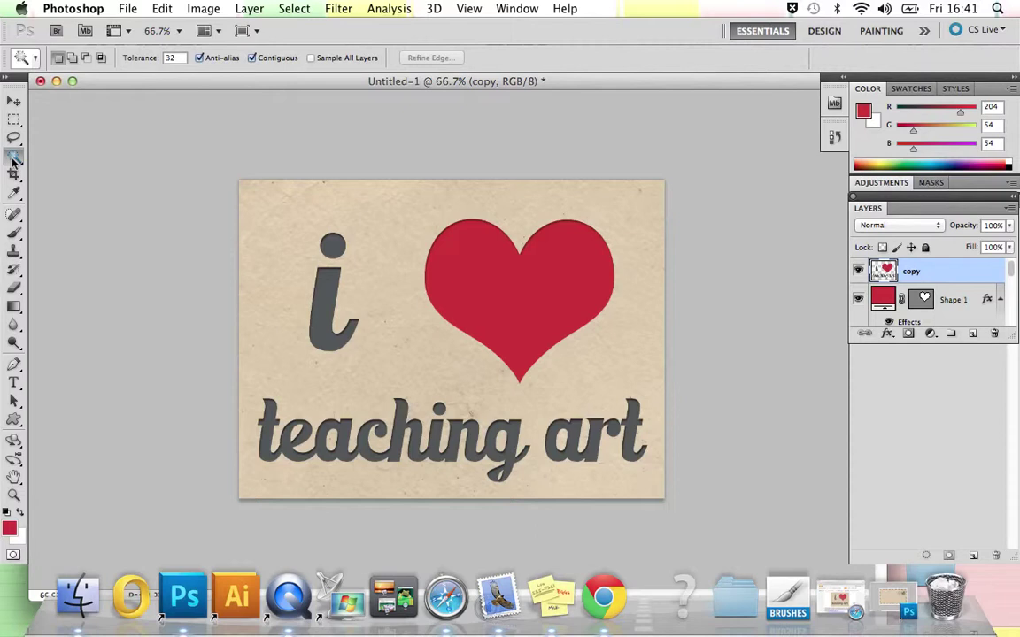
pyautogui.click(389, 236)
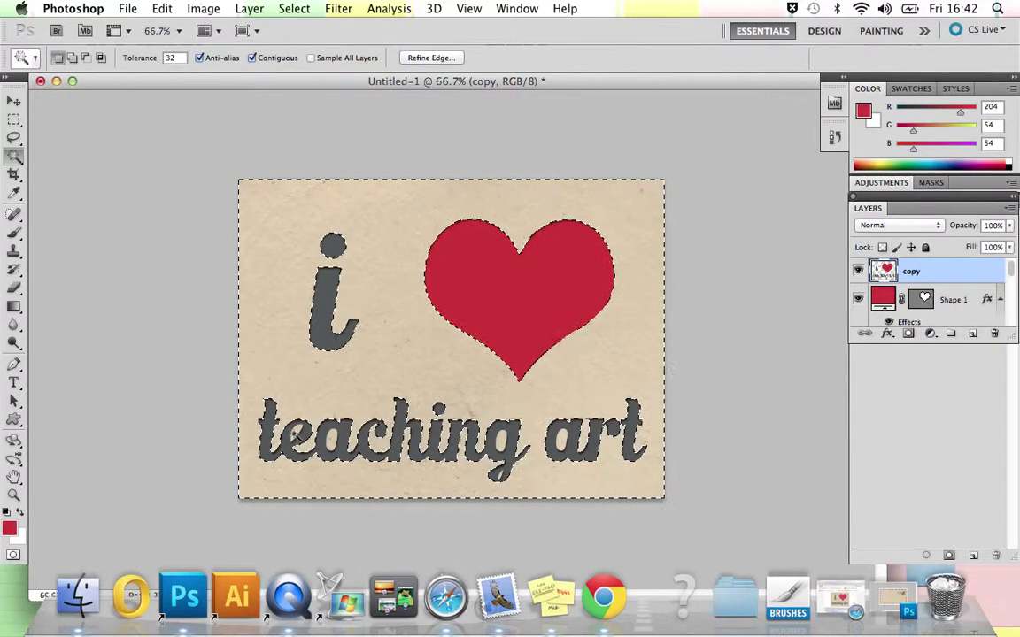
pyautogui.press('shift')
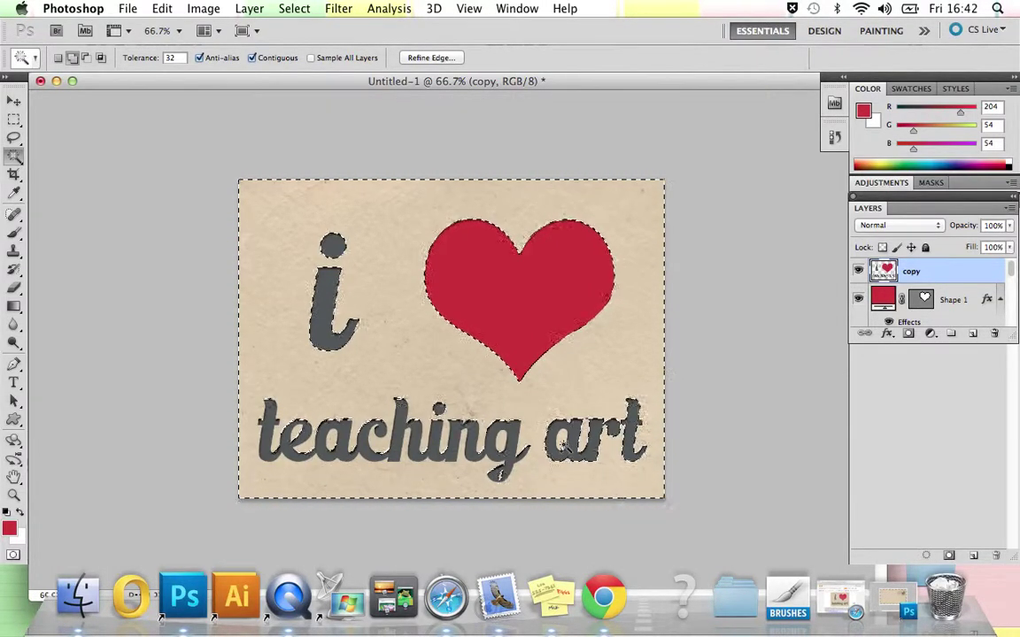
# Deselect and redo the Magic Wand selection of the paper, finally at actual-size view
pyautogui.click(293, 8)
pyautogui.click(291, 42)
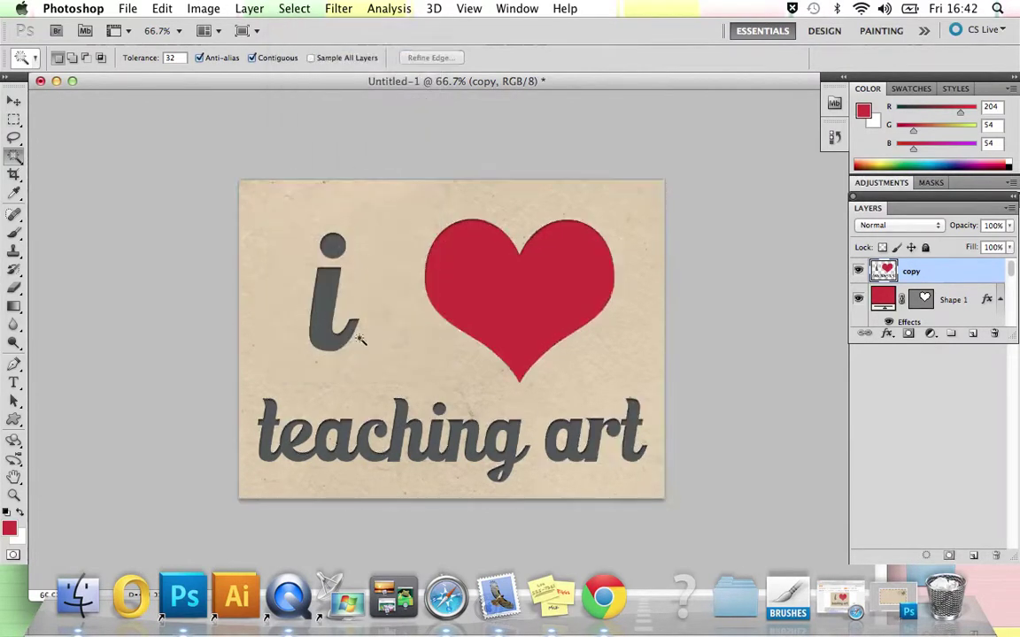
pyautogui.click(407, 361)
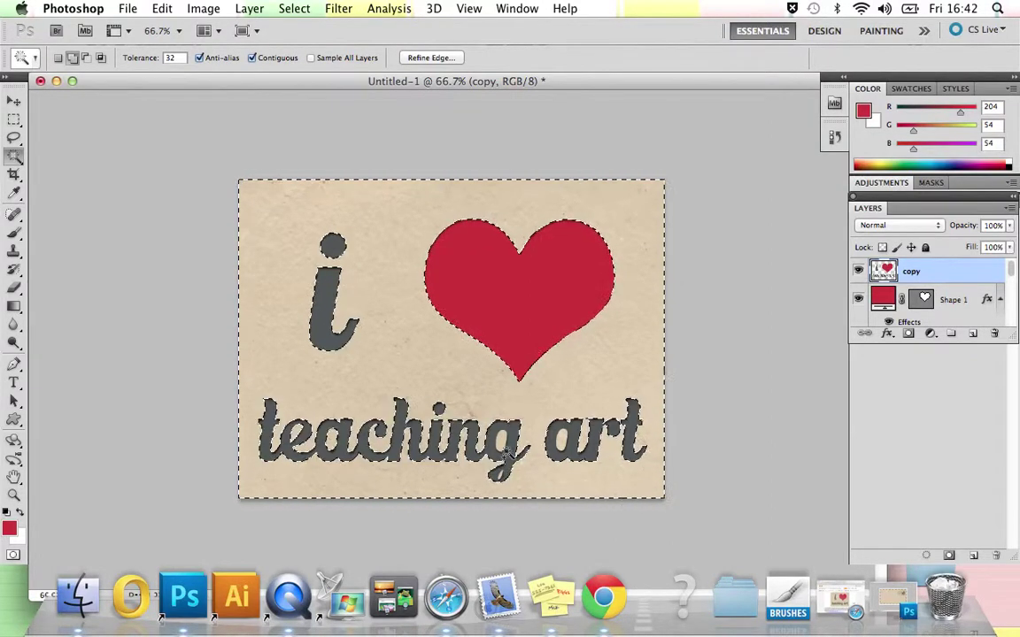
pyautogui.press('shift')
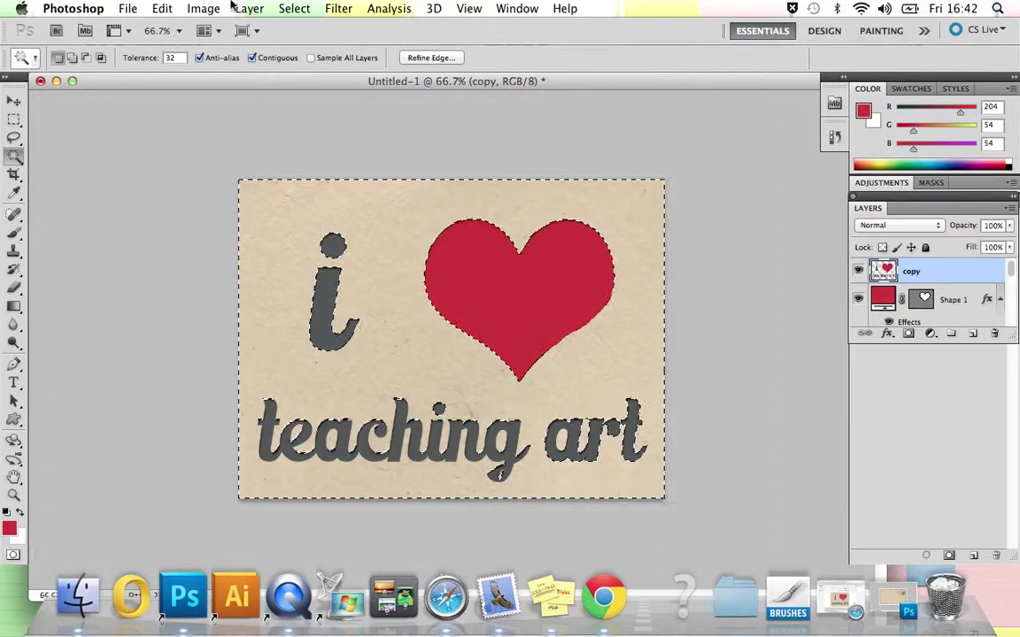
pyautogui.click(294, 8)
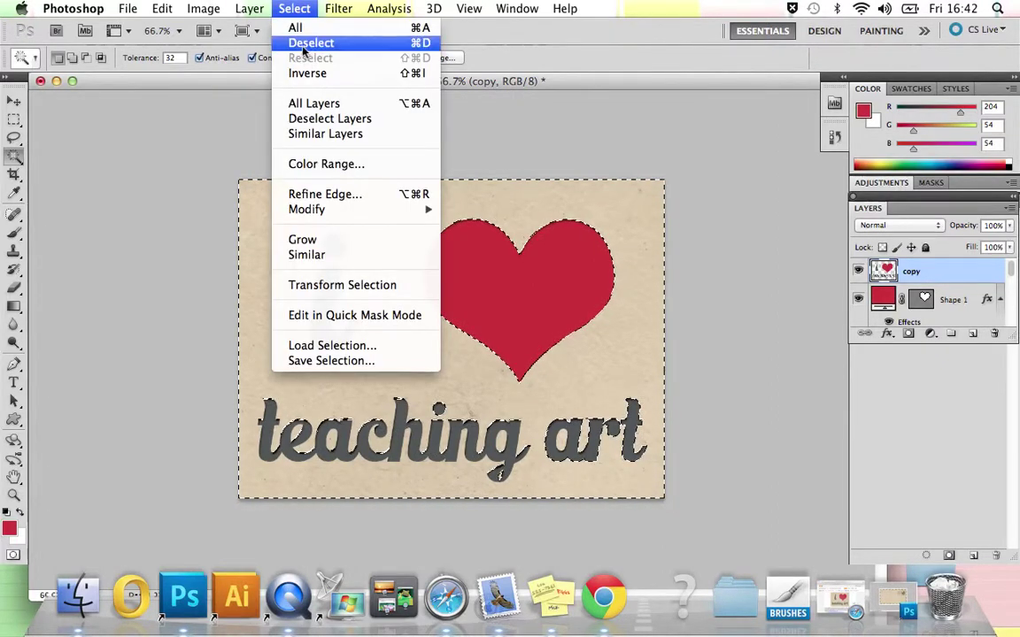
pyautogui.click(283, 42)
pyautogui.press('super+plus')
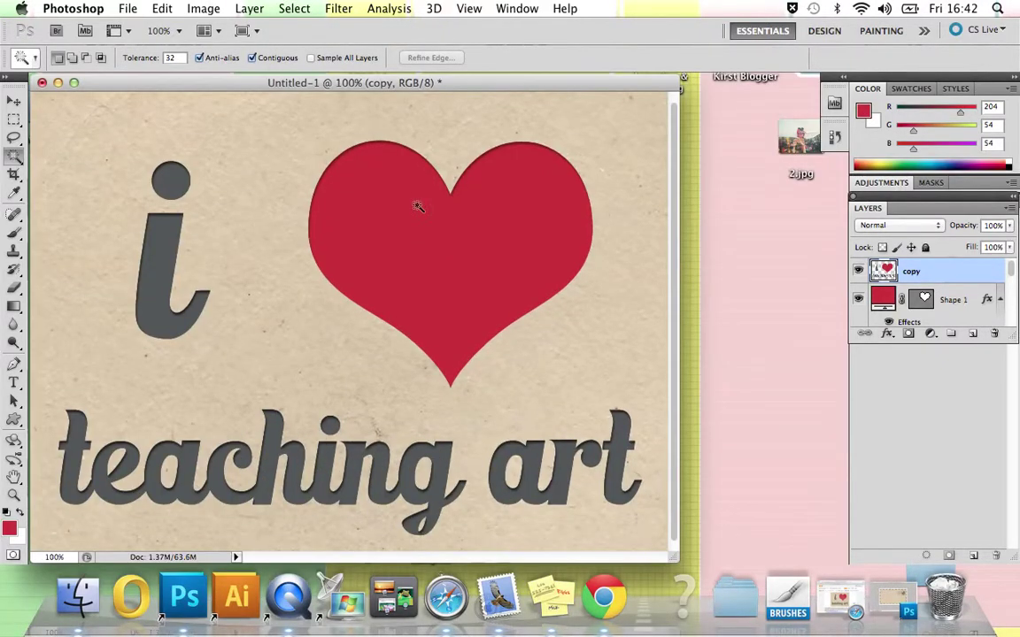
pyautogui.click(276, 233)
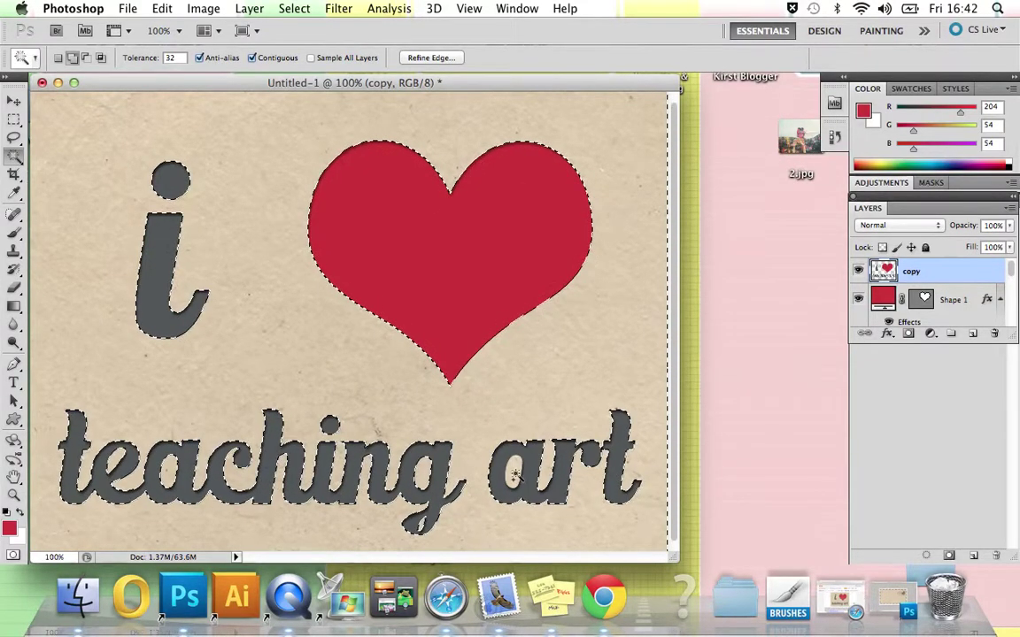
# Invert the selection so only the i, heart and teaching art lettering stay selected
pyautogui.press('super+minus')
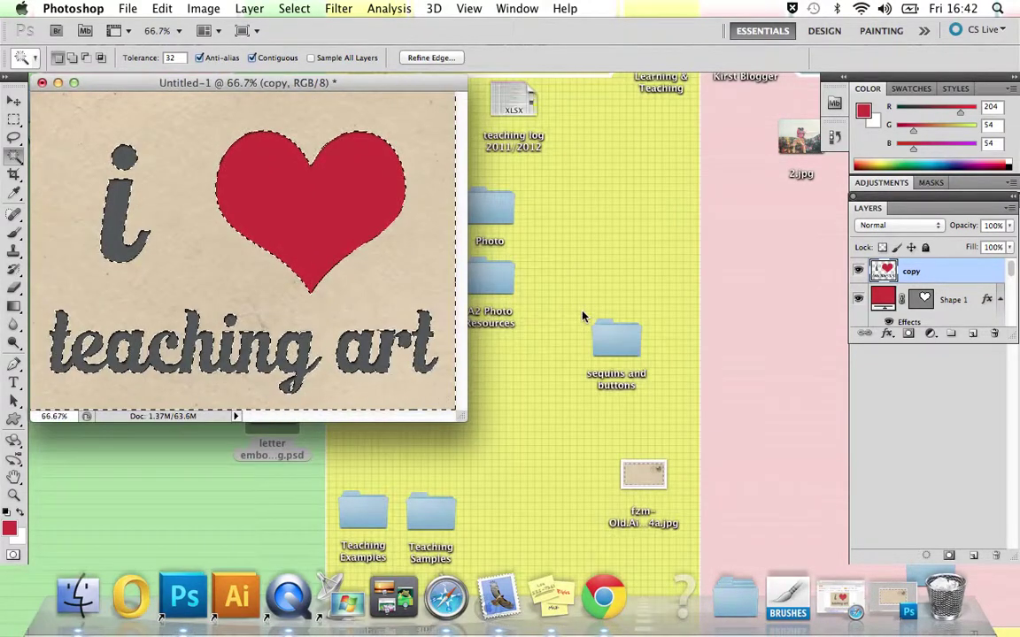
pyautogui.moveTo(469, 426); pyautogui.dragTo(830, 563)
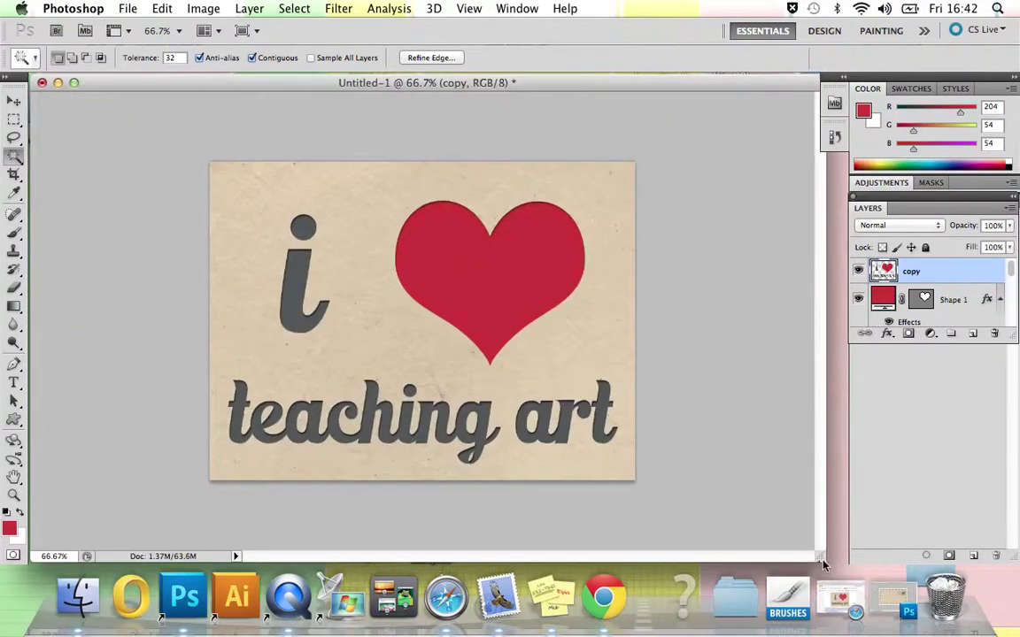
pyautogui.press('super+plus')
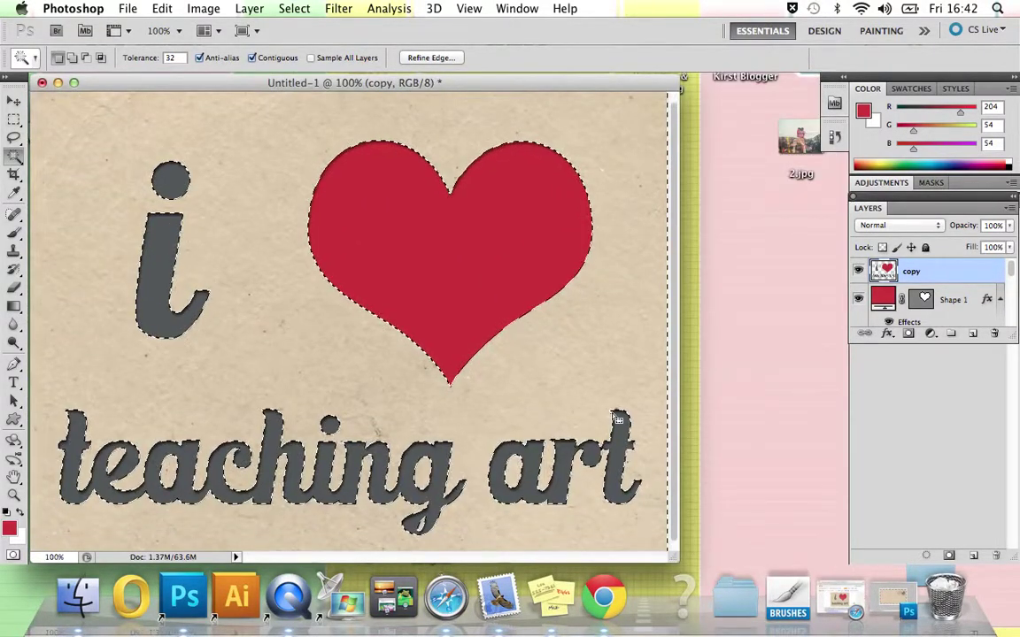
pyautogui.moveTo(576, 88); pyautogui.dragTo(627, 90)
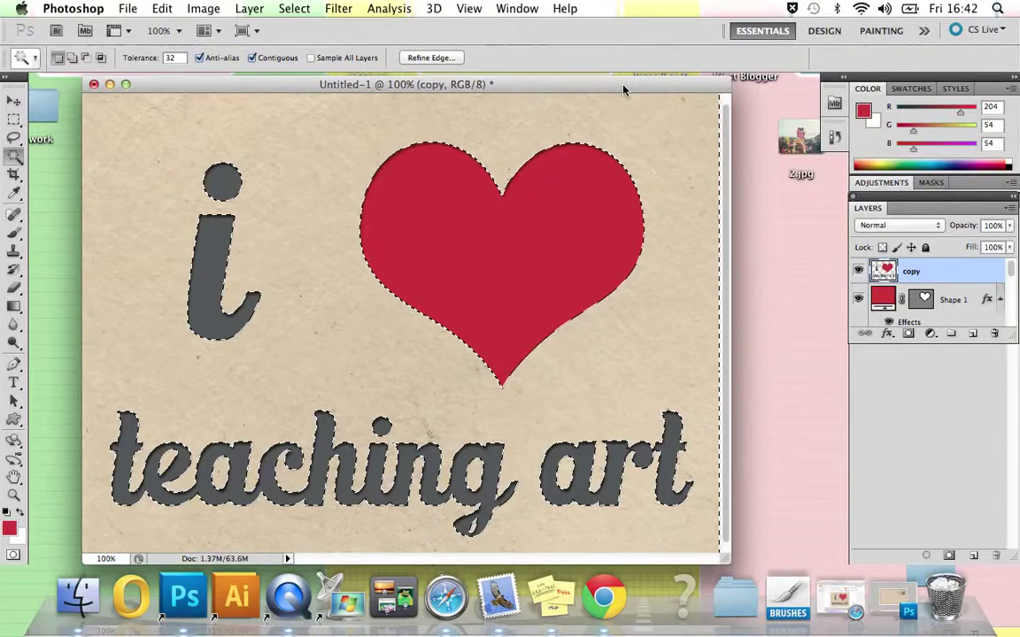
pyautogui.click(295, 8)
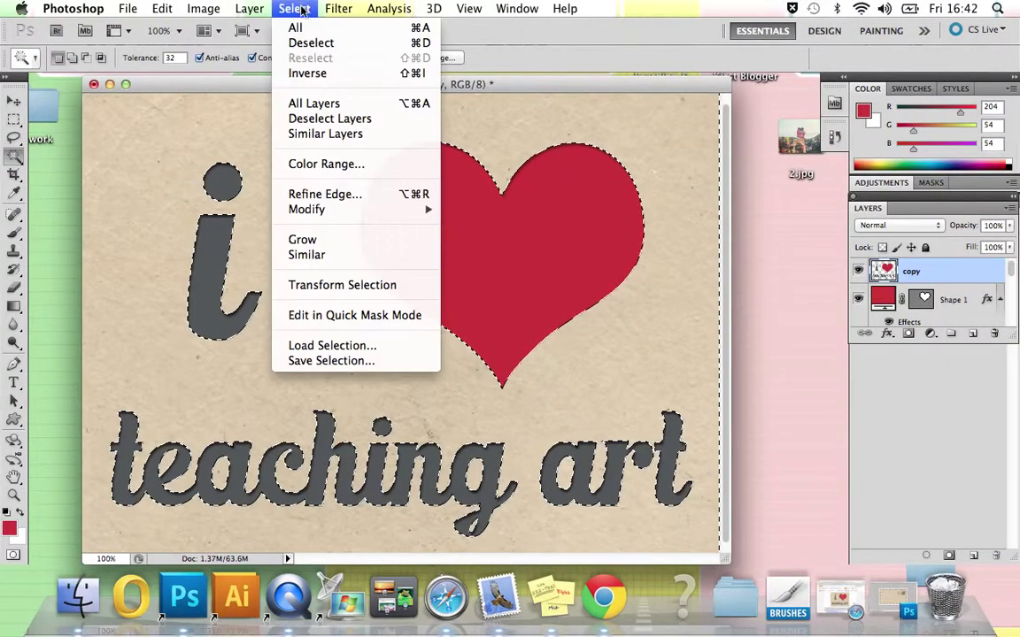
pyautogui.click(318, 74)
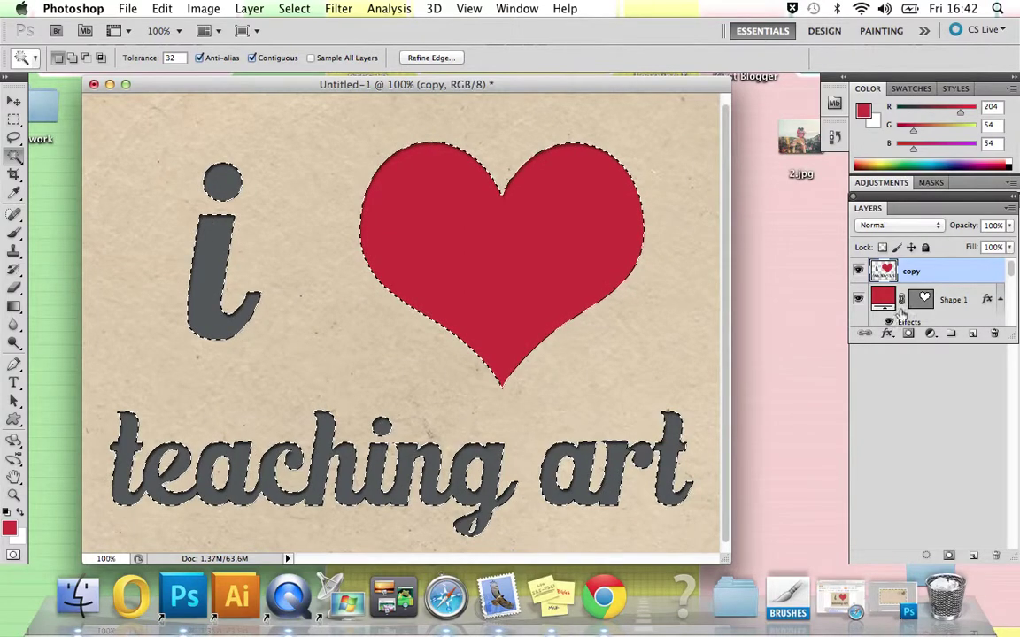
# Make the paper texture Layer 1 the active layer
pyautogui.scroll(-3, 947, 275)
pyautogui.scroll(-5, 942, 283)
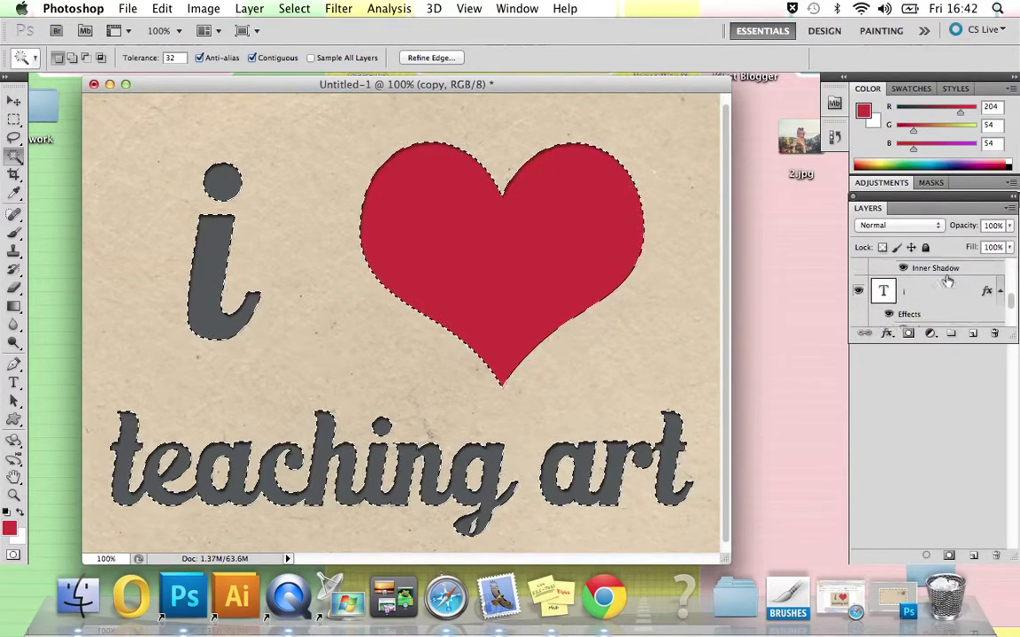
pyautogui.click(932, 291)
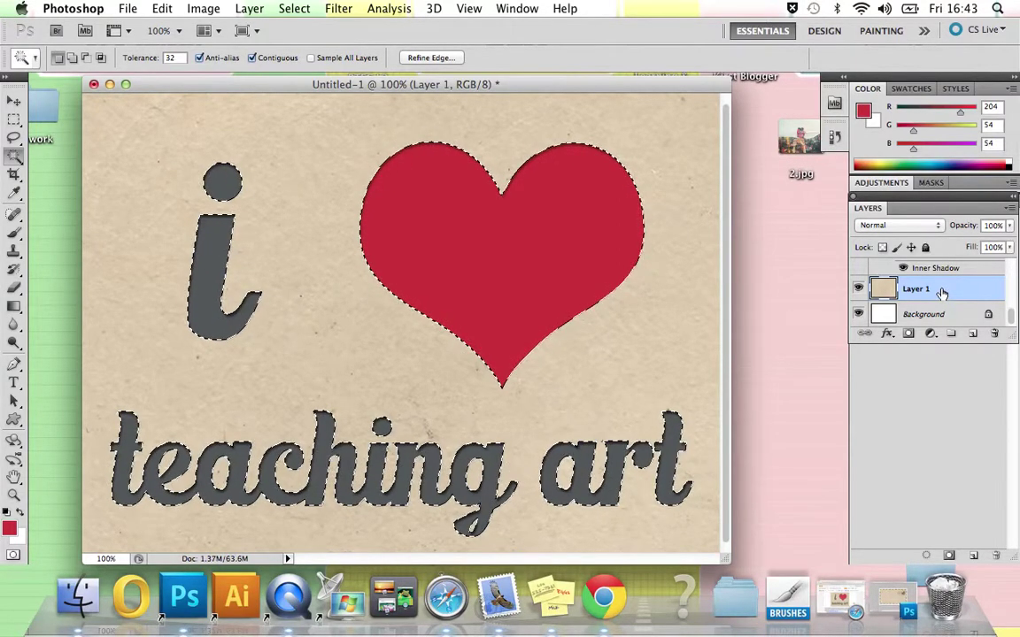
# Hide the copy, Shape 1 and text layers so white i, heart and lettering shapes show
pyautogui.scroll(3, 938, 292)
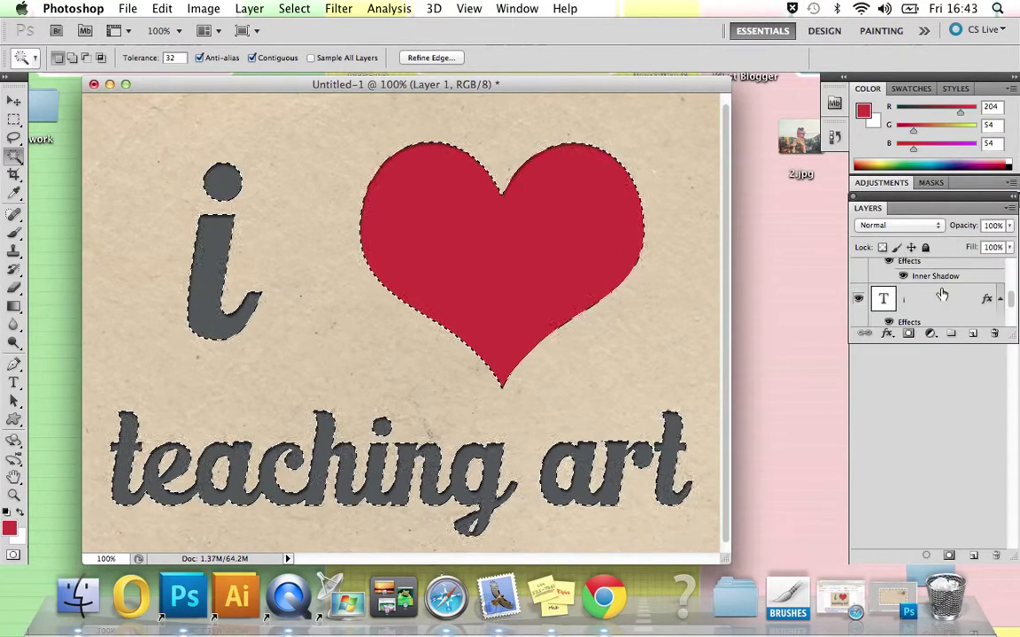
pyautogui.scroll(2, 863, 294)
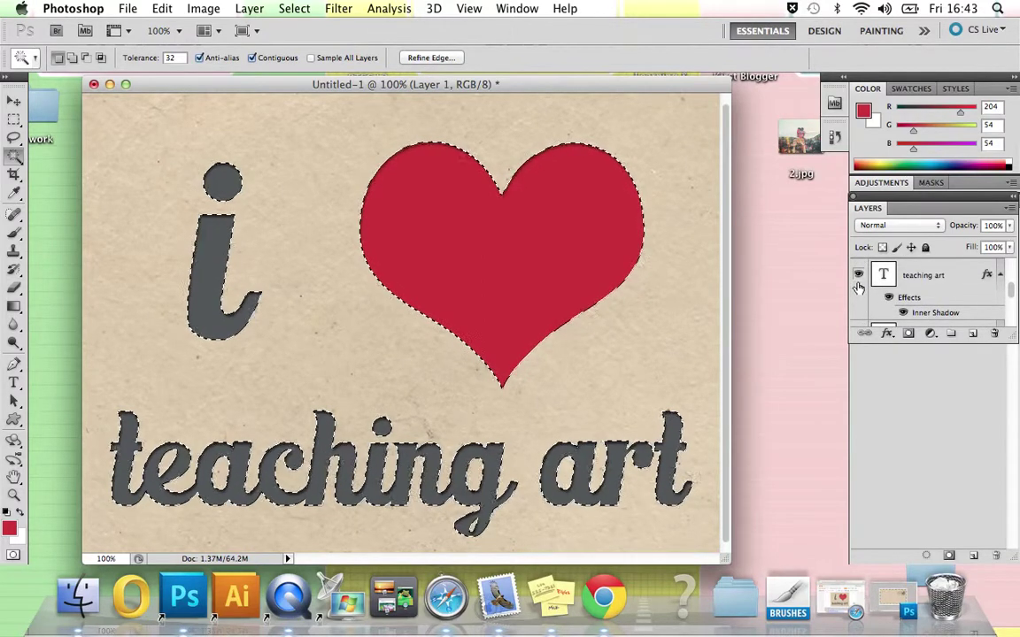
pyautogui.scroll(3, 857, 279)
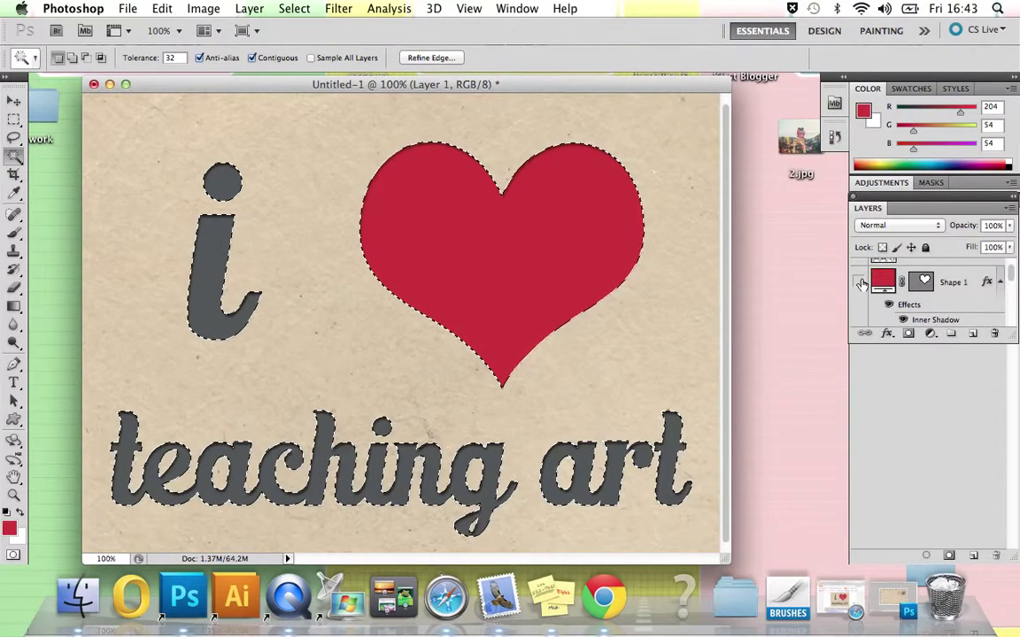
pyautogui.scroll(1, 859, 278)
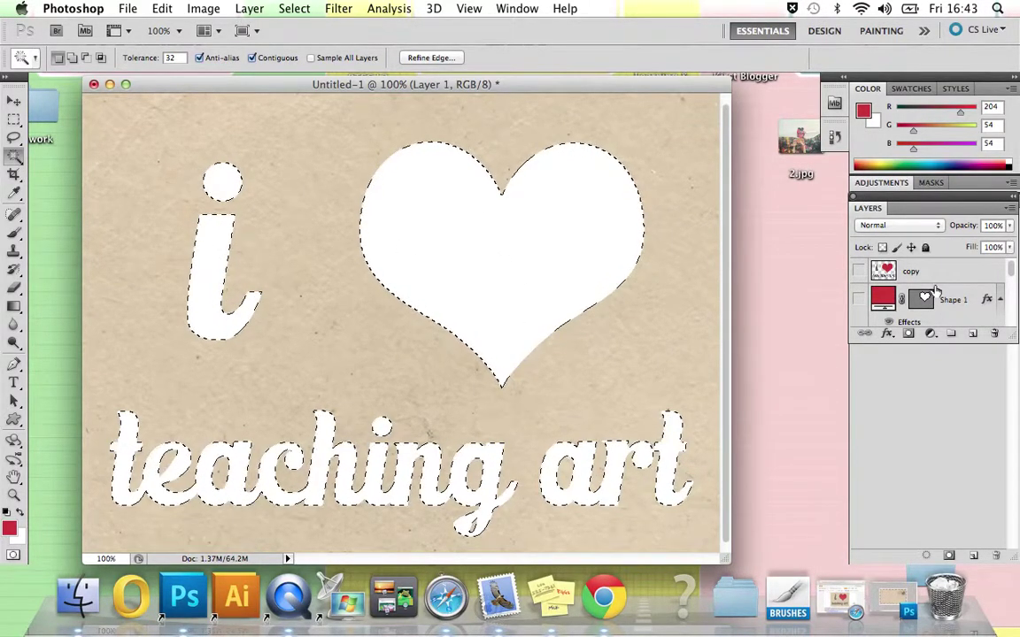
pyautogui.scroll(-5, 936, 301)
pyautogui.scroll(-2, 935, 301)
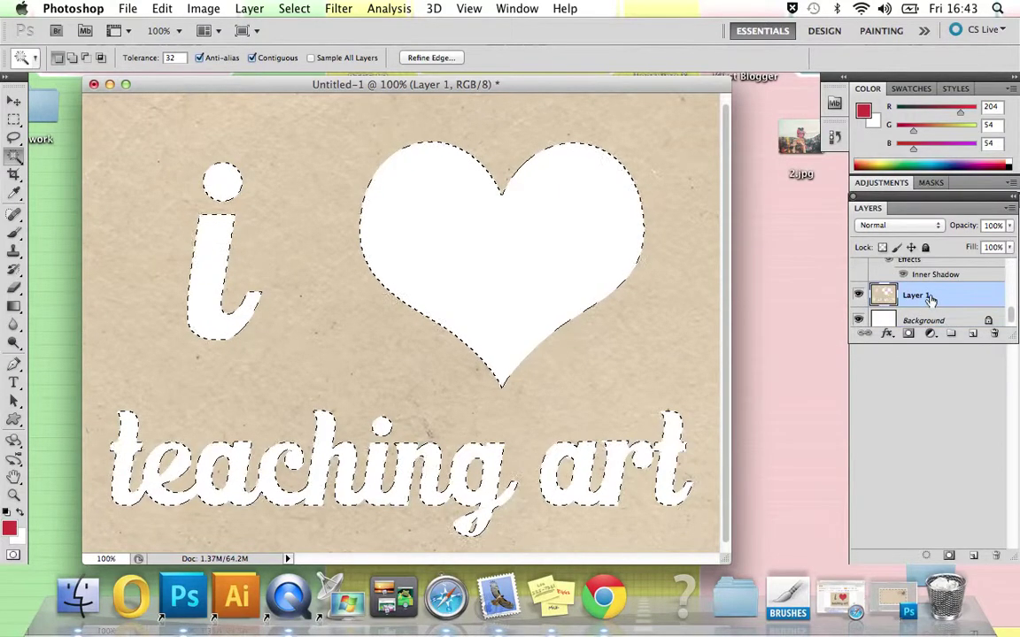
pyautogui.click(250, 8)
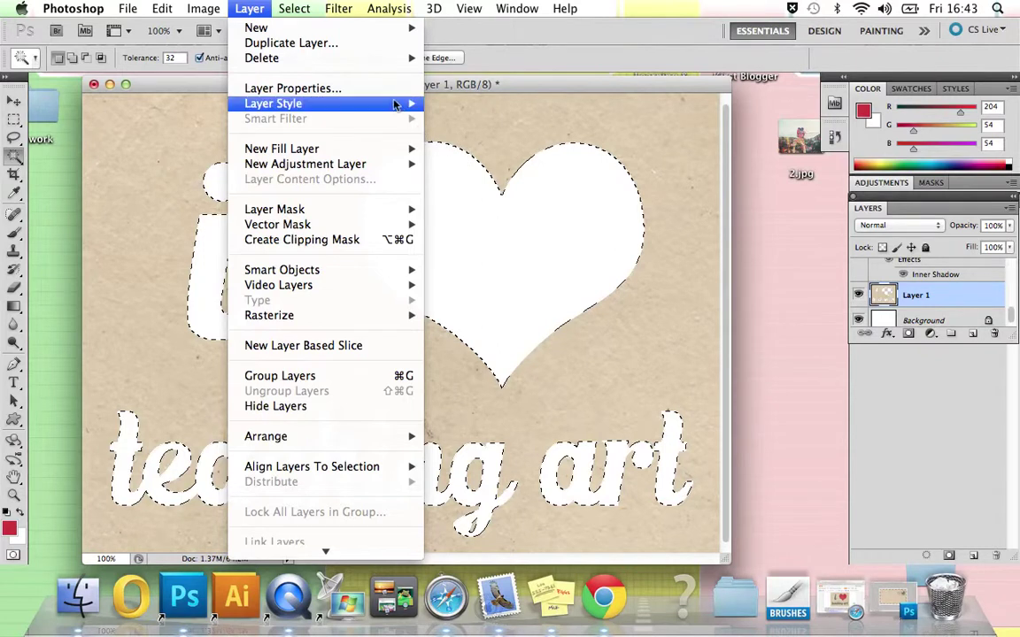
# Give Layer 1 an Inner Bevel with 3 px size and 48° altitude
pyautogui.moveTo(400, 103)
pyautogui.click(489, 194)
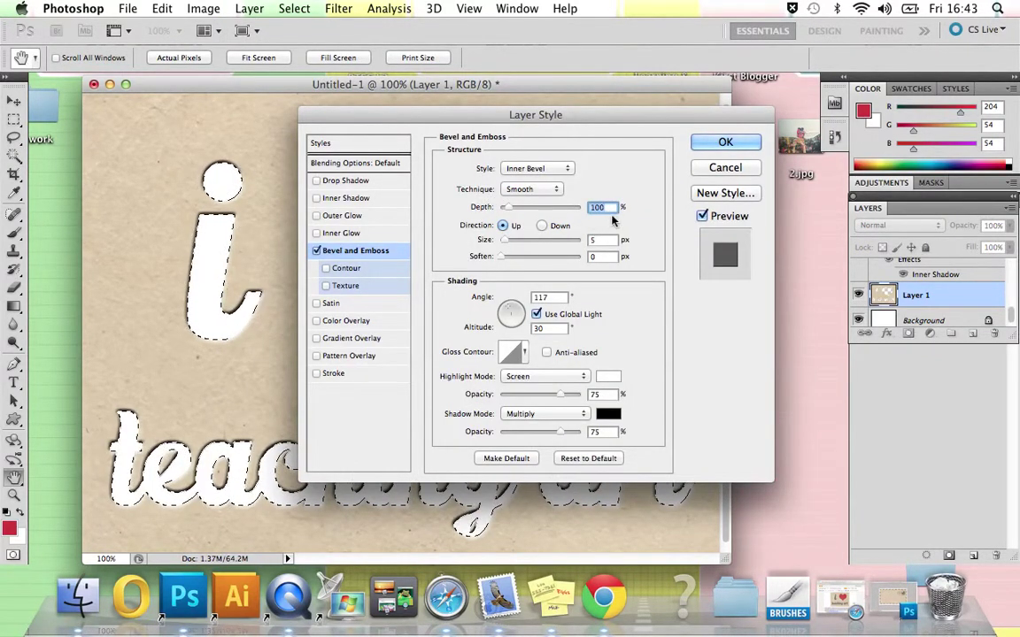
pyautogui.write('55')
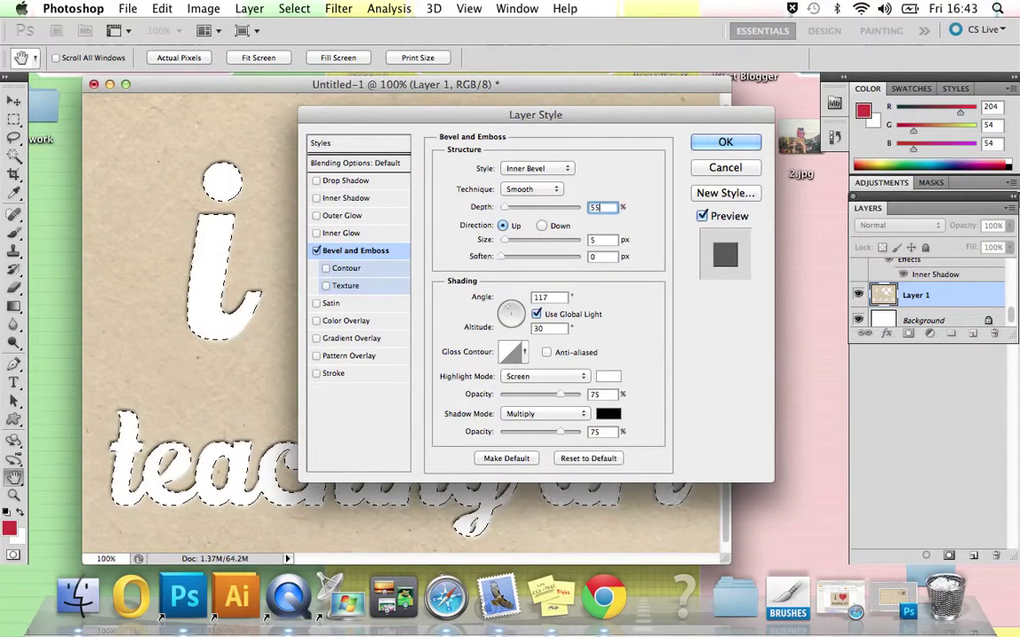
pyautogui.click(605, 240)
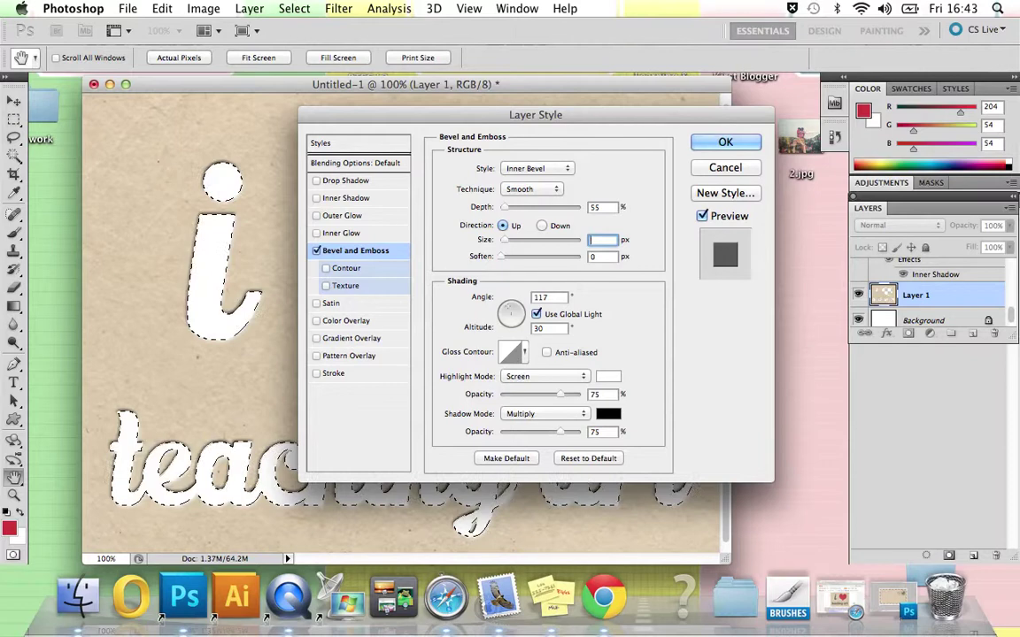
pyautogui.write('3')
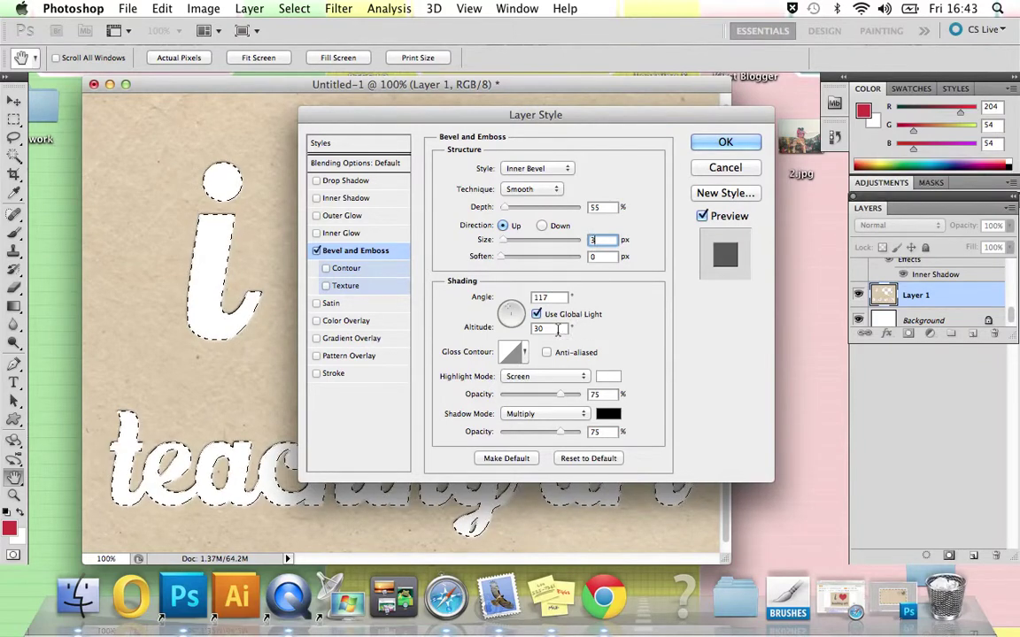
pyautogui.click(558, 329)
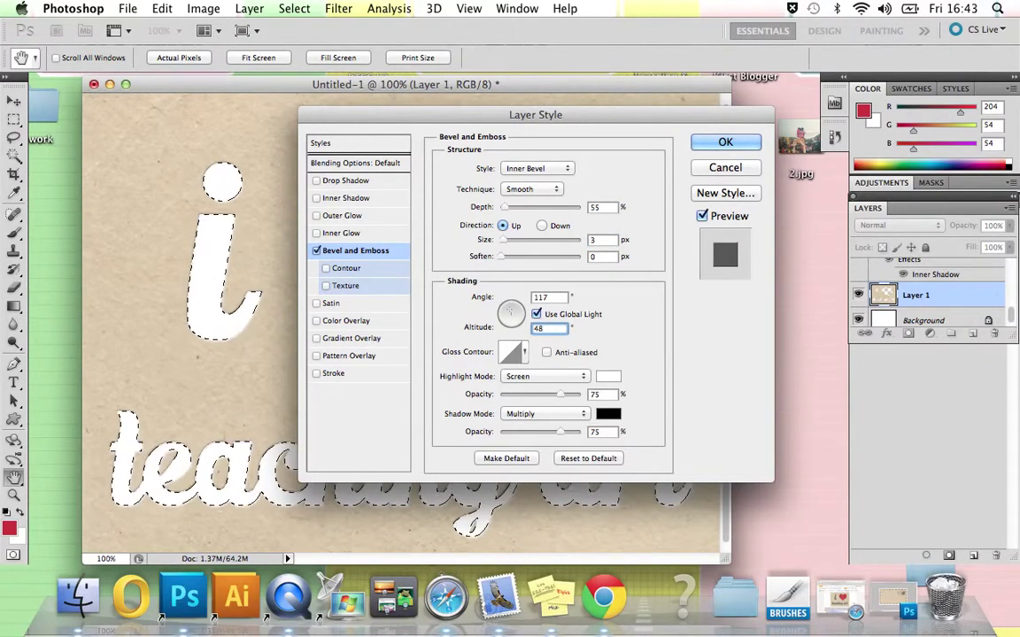
pyautogui.click(719, 146)
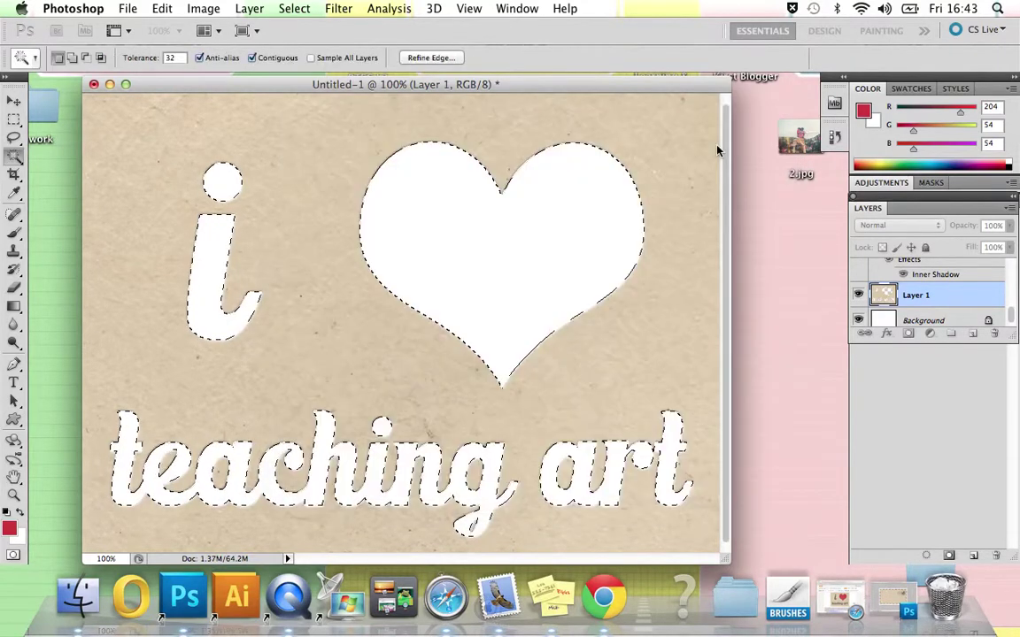
pyautogui.scroll(5, 902, 296)
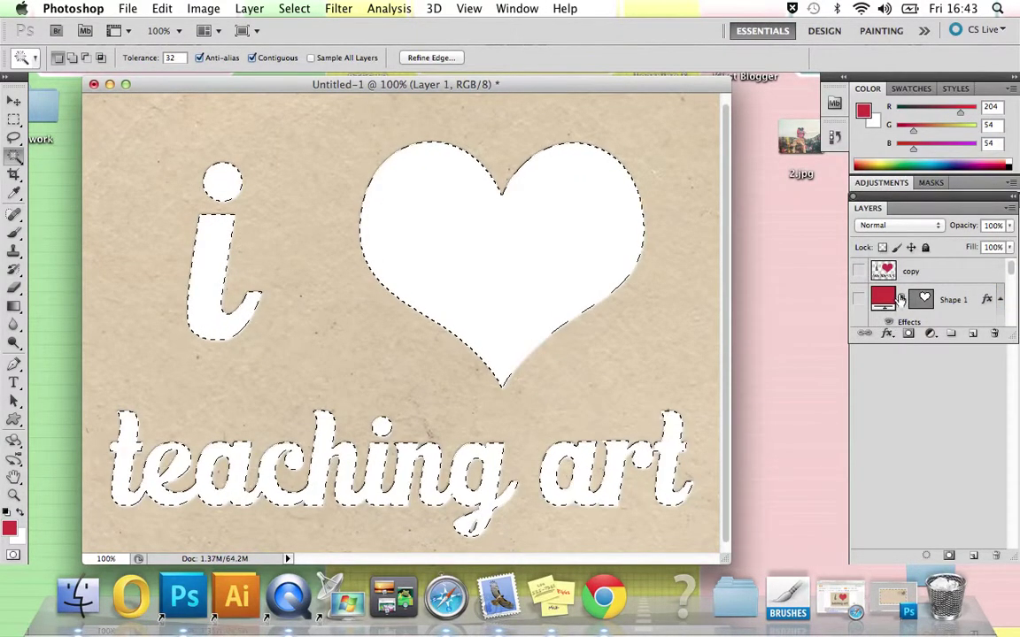
# Show the Shape 1 heart, teaching art and i layers again and deselect everything
pyautogui.click(859, 299)
pyautogui.scroll(-3, 859, 296)
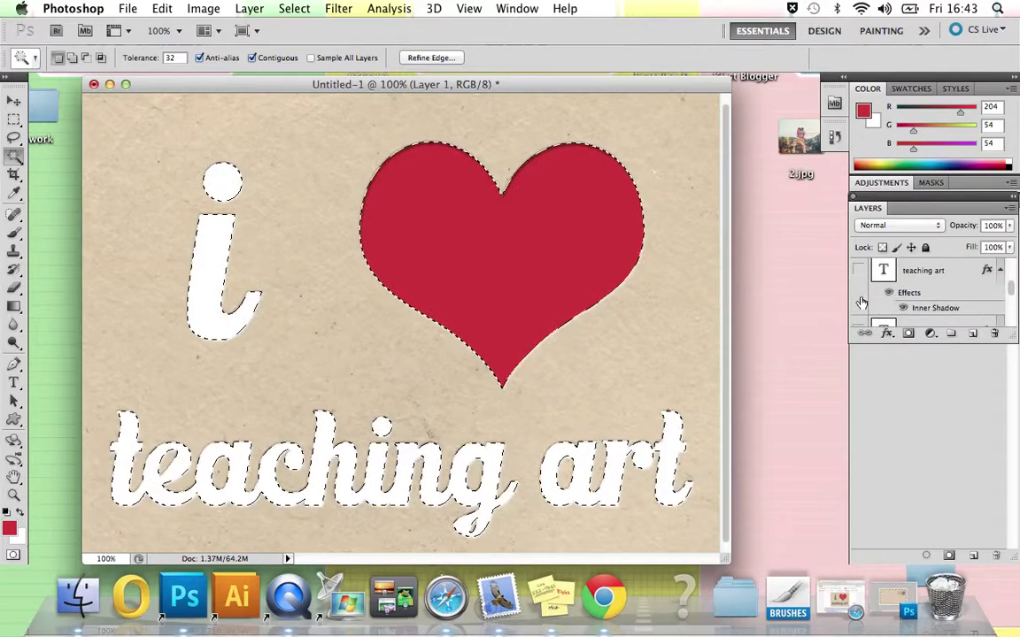
pyautogui.click(860, 275)
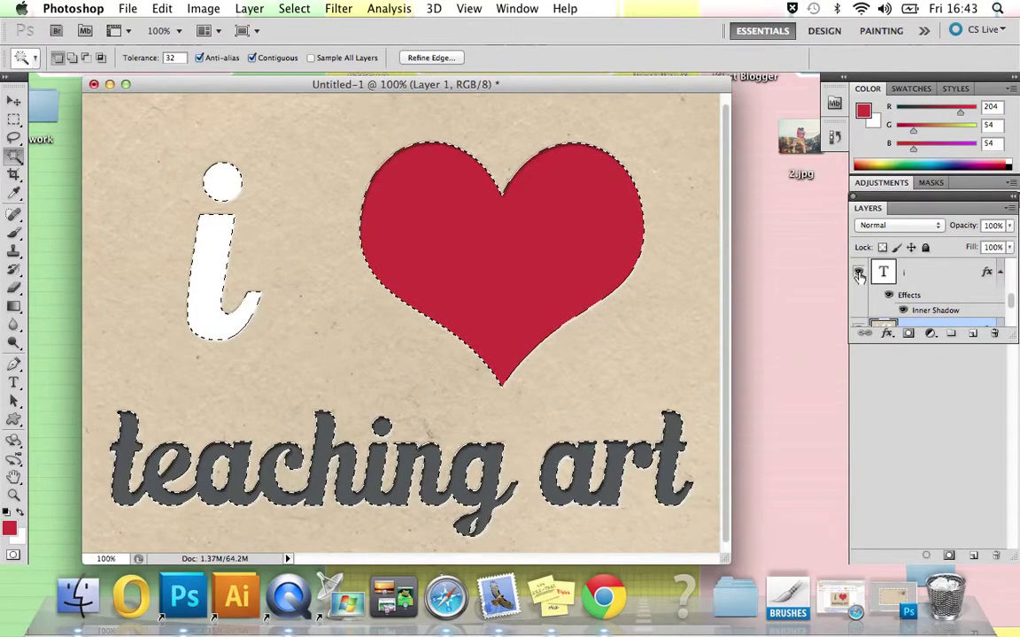
pyautogui.click(860, 275)
pyautogui.scroll(-3, 859, 277)
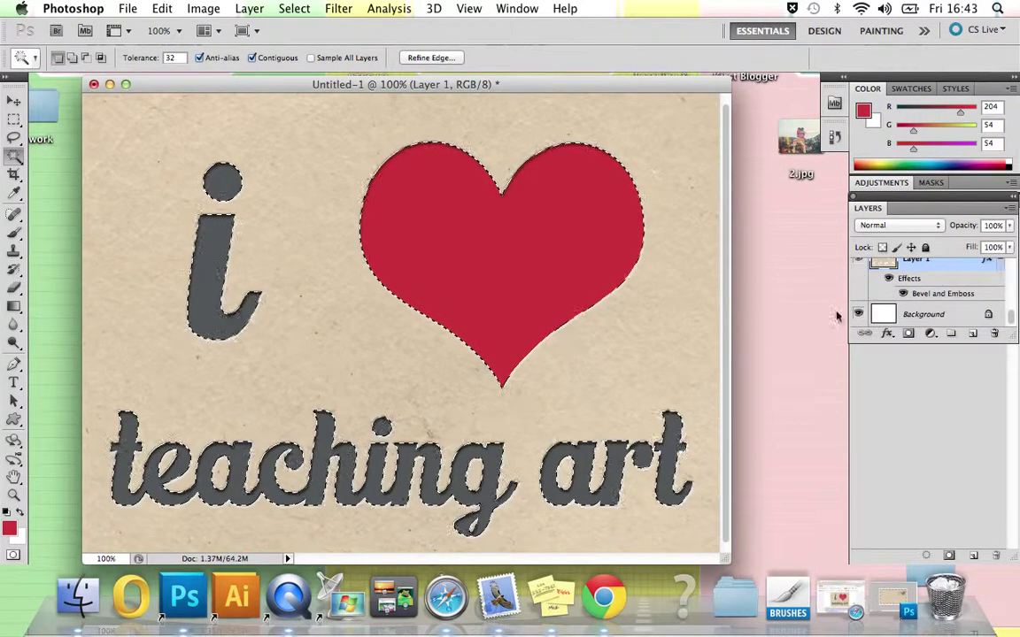
pyautogui.click(294, 8)
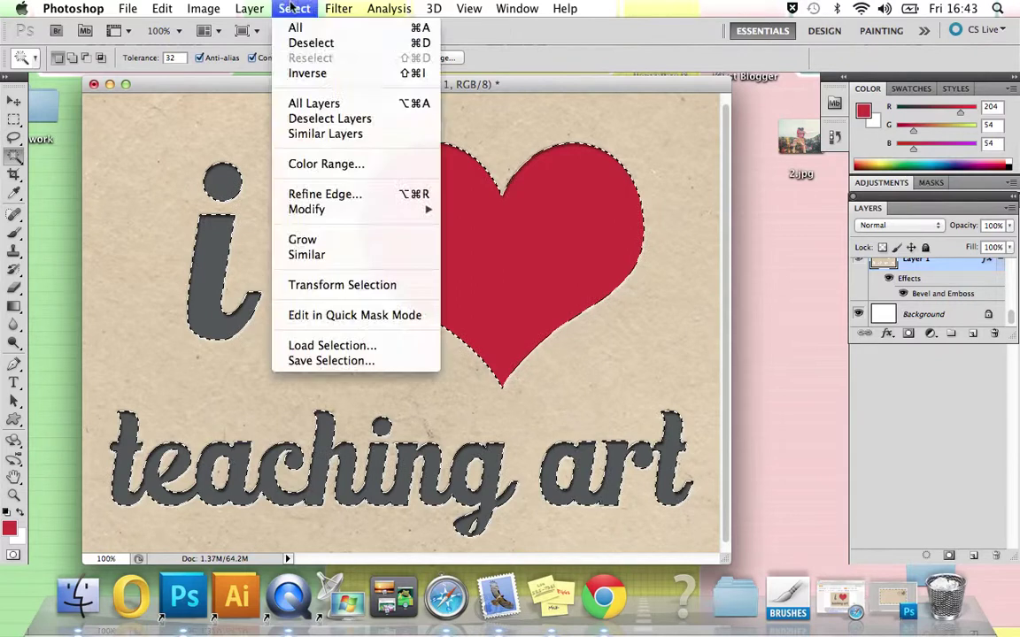
pyautogui.click(310, 42)
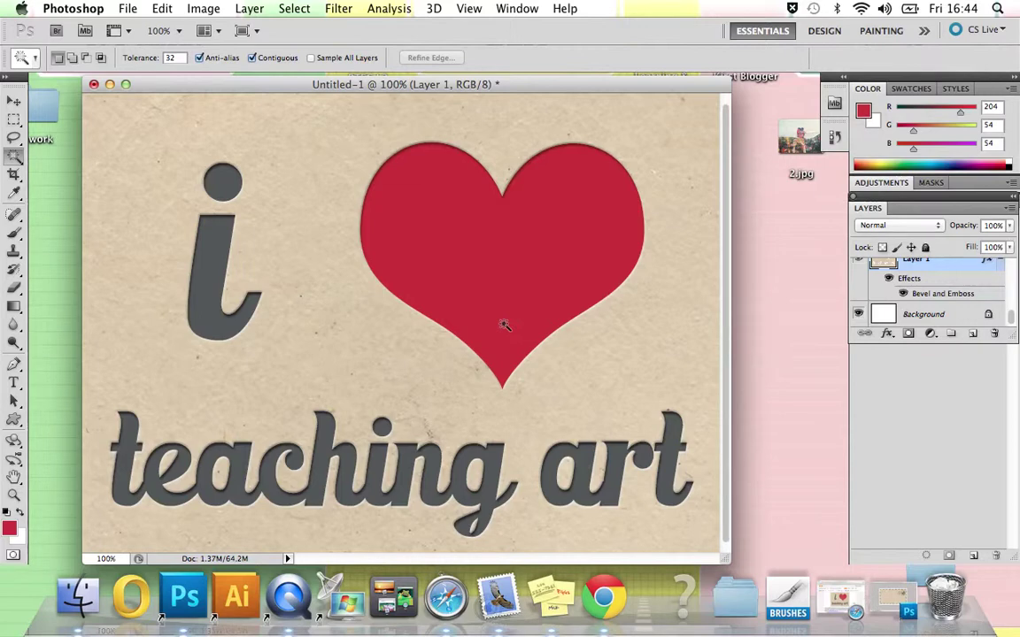
# Choose the Brush tool with a large 1147 px brush preset
pyautogui.click(14, 232)
pyautogui.click(78, 58)
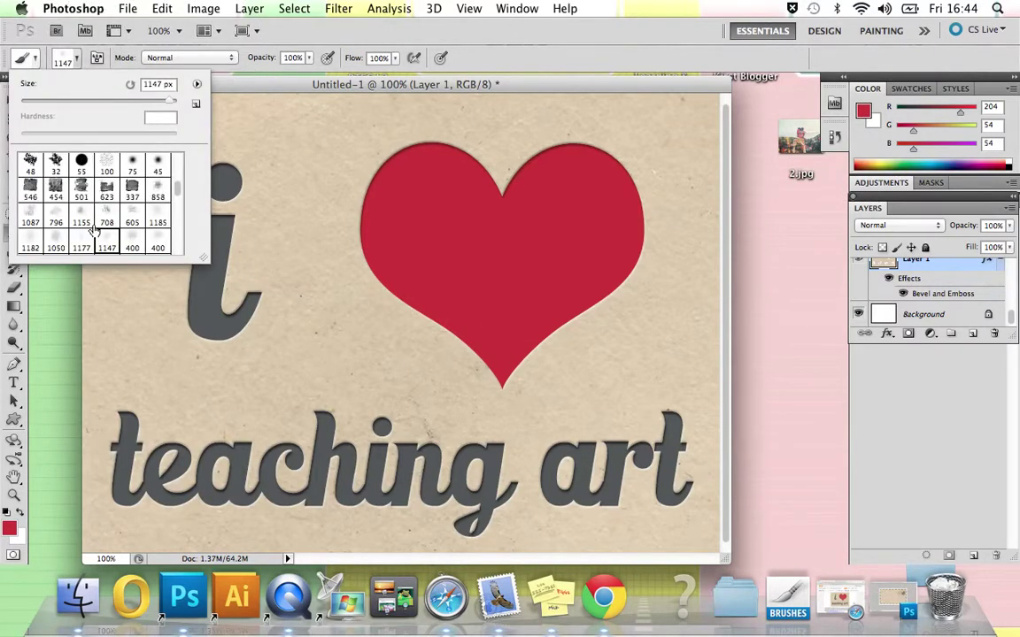
pyautogui.scroll(10, 93, 230)
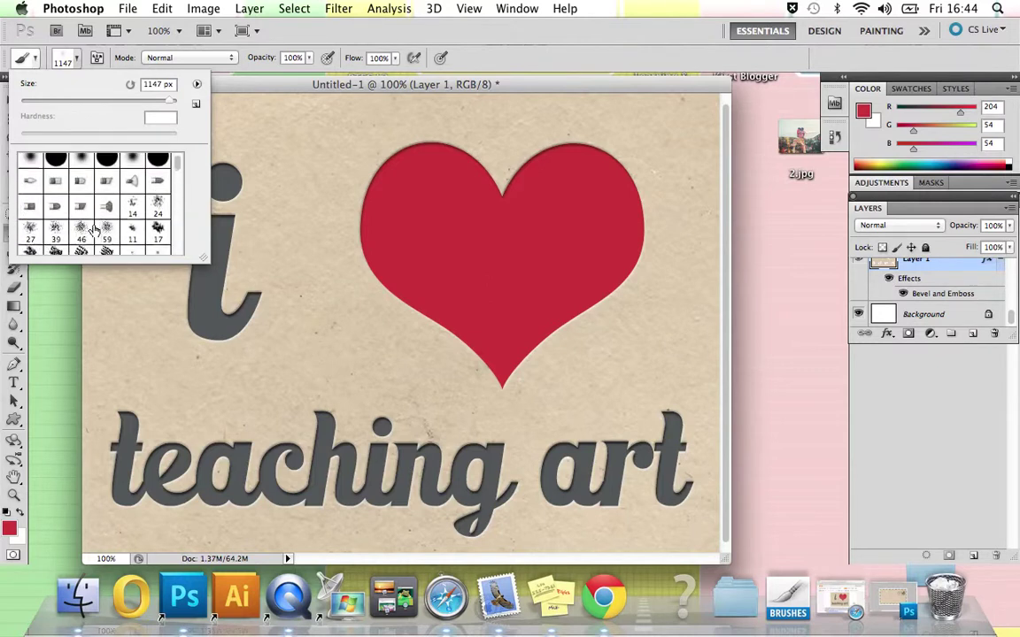
pyautogui.scroll(-1, 95, 231)
pyautogui.scroll(-3, 94, 230)
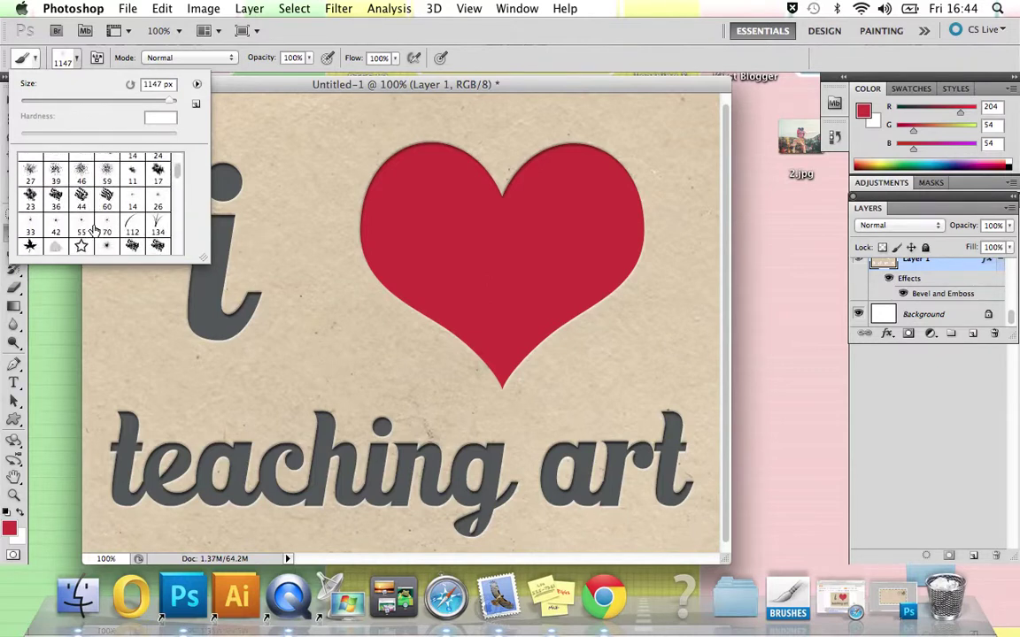
pyautogui.scroll(-3, 94, 231)
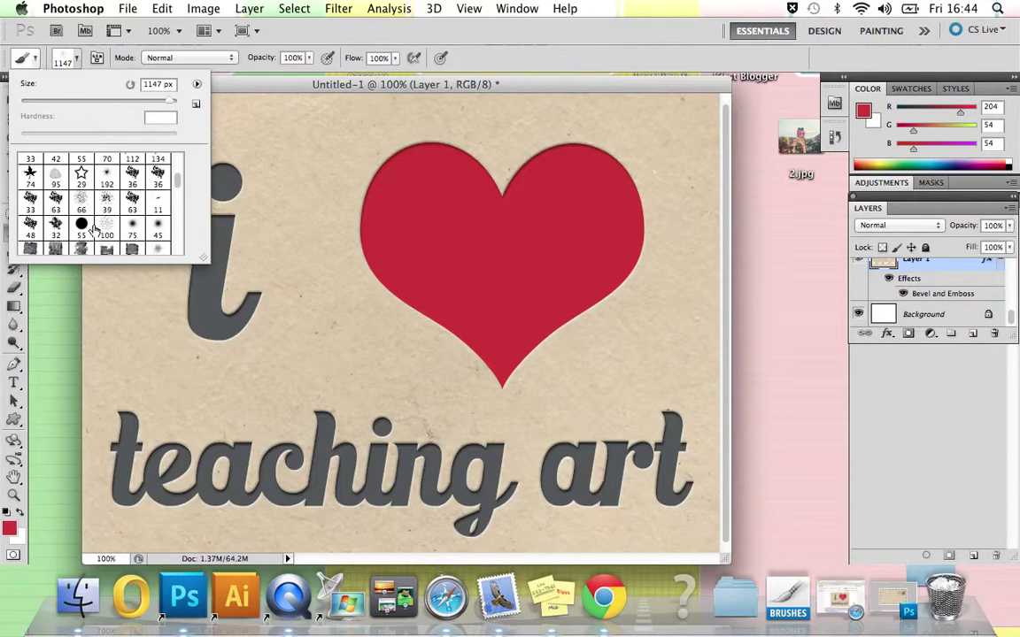
pyautogui.scroll(-1, 94, 231)
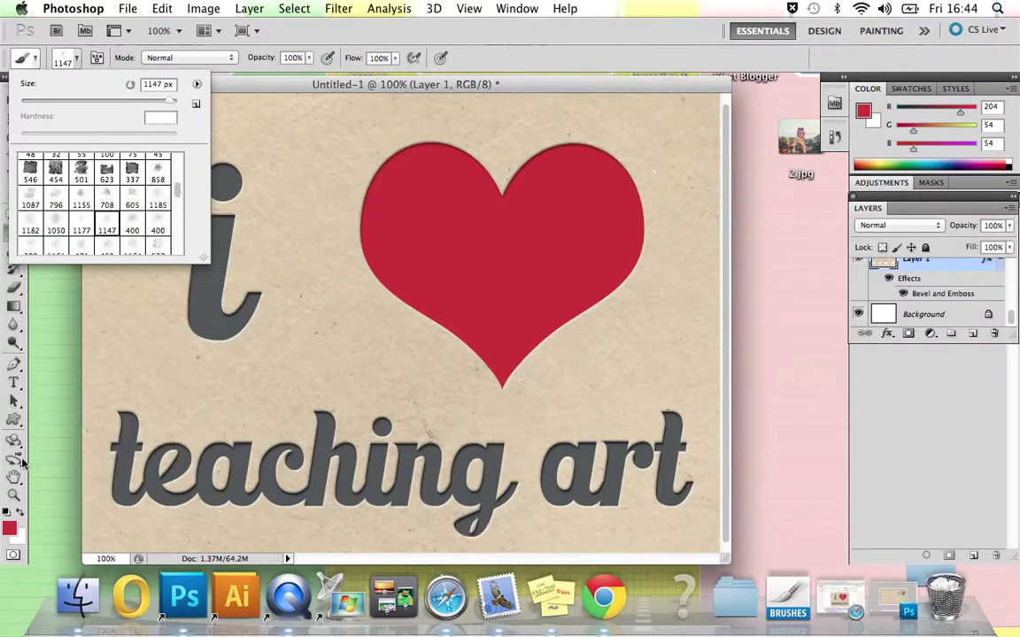
# Set the foreground colour to pale cream hex ede7de
pyautogui.click(8, 529)
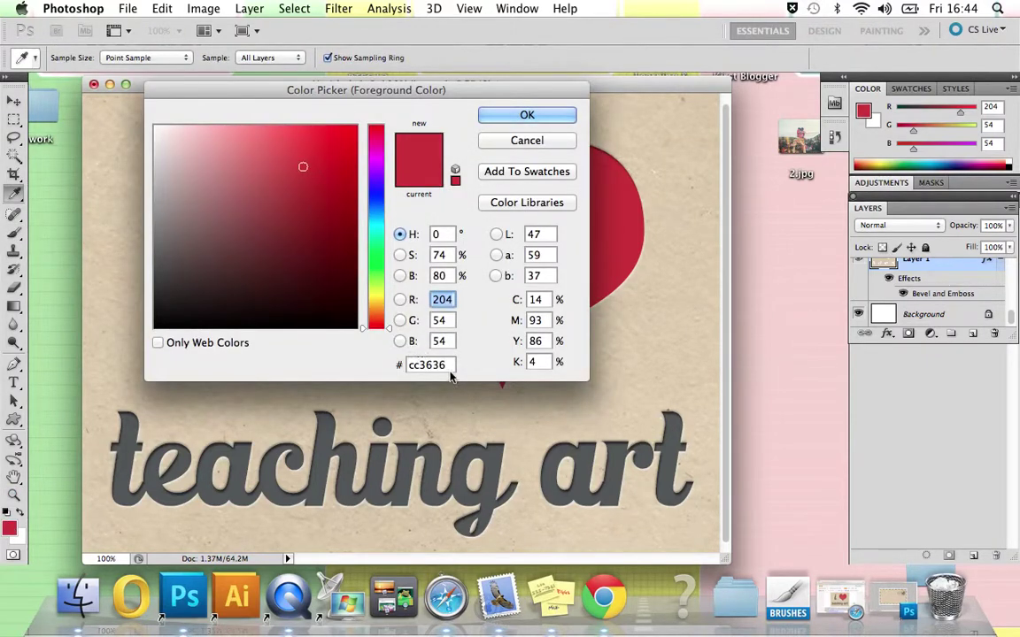
pyautogui.moveTo(447, 365); pyautogui.dragTo(336, 364)
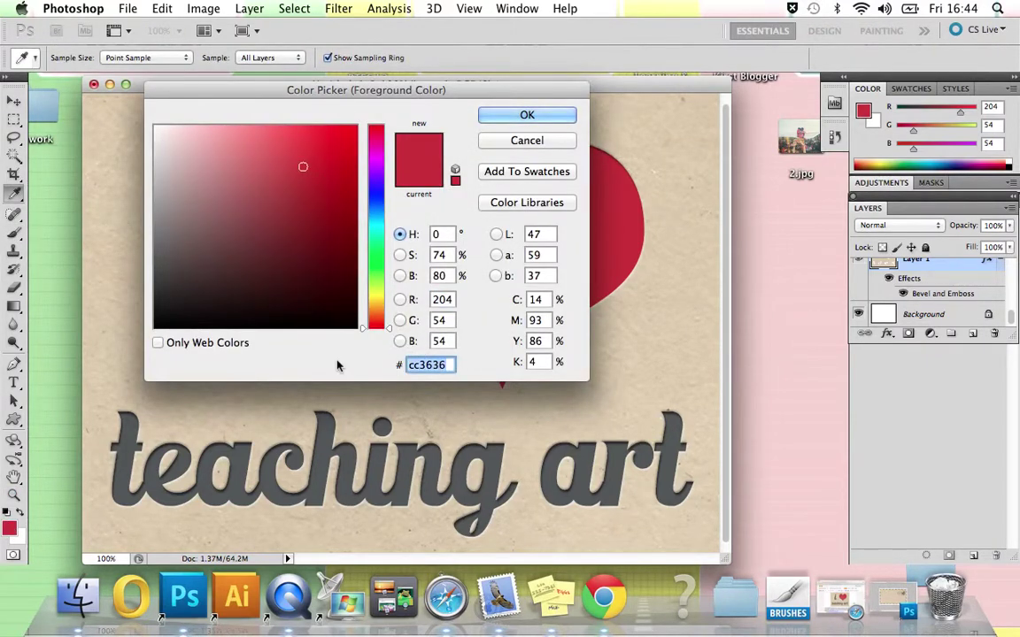
pyautogui.write('ede7')
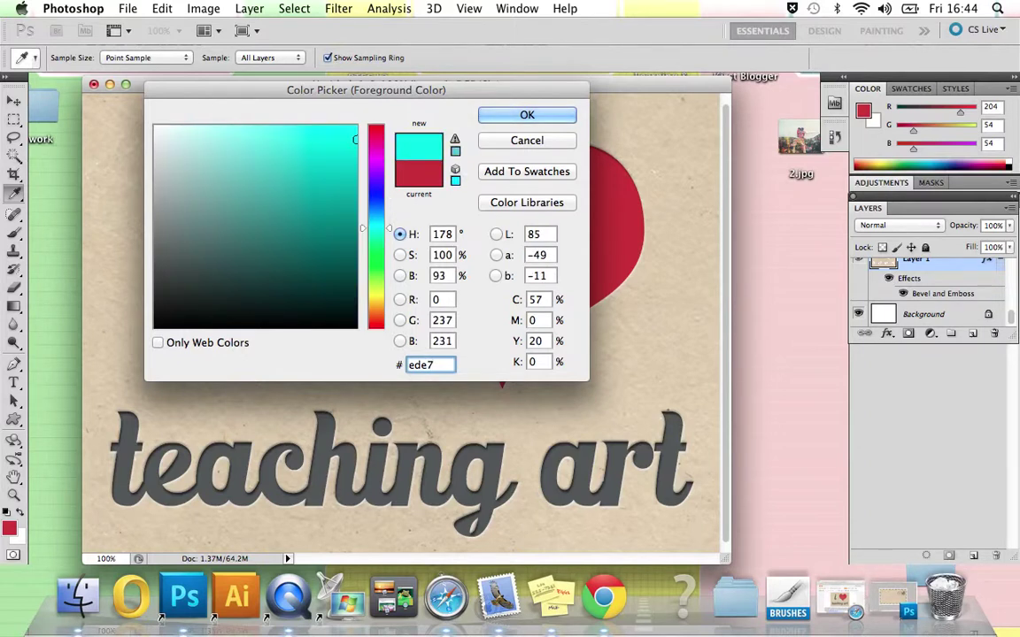
pyautogui.write('de')
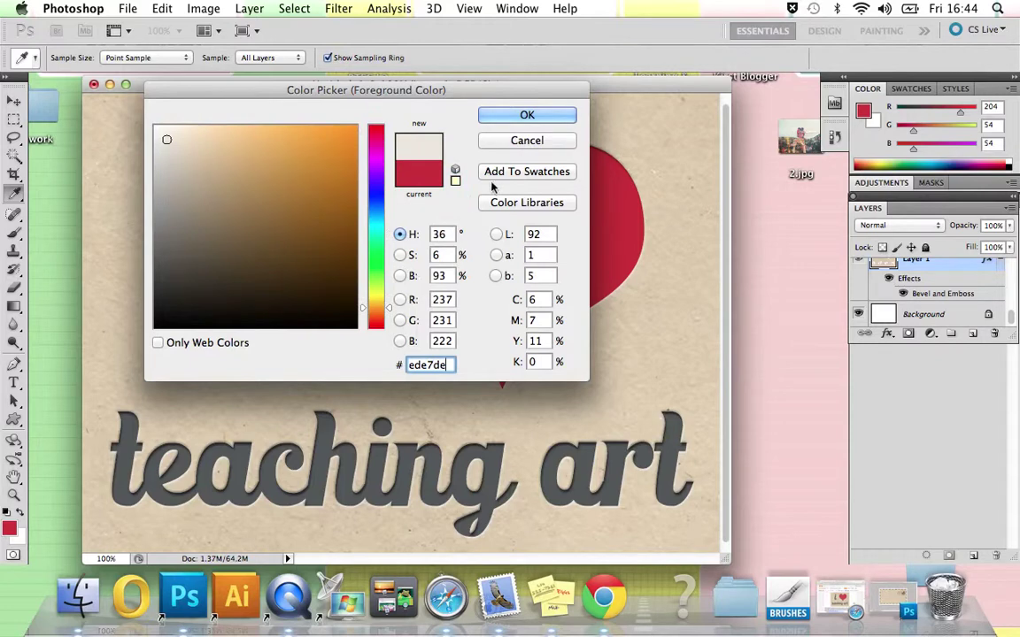
pyautogui.click(509, 115)
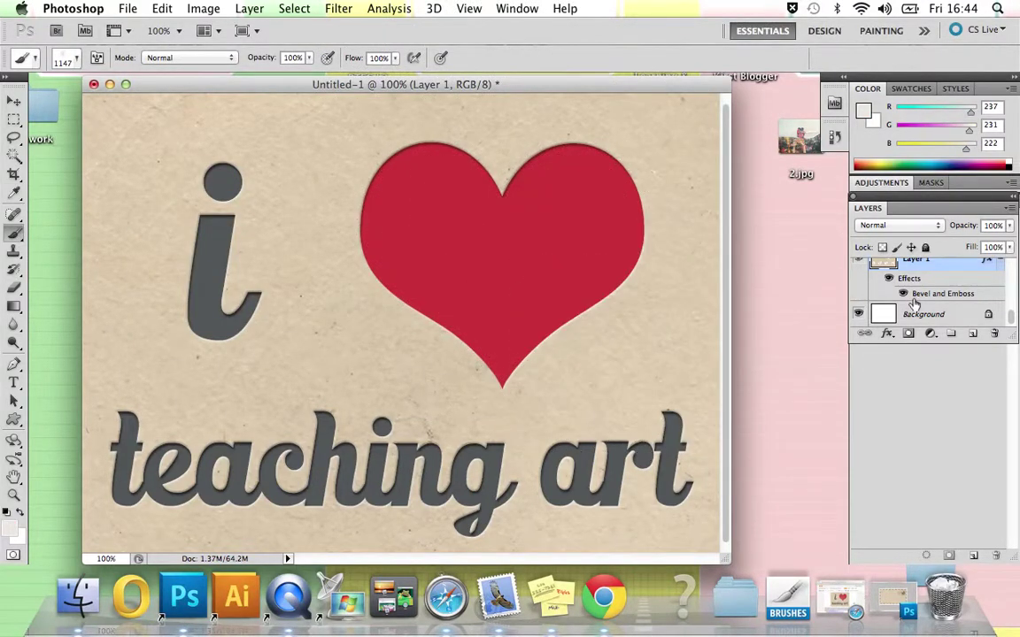
# Move Layer 1 above the heart and text layers, keeping its opacity at 100%
pyautogui.scroll(1, 916, 292)
pyautogui.moveTo(931, 280); pyautogui.dragTo(946, 302)
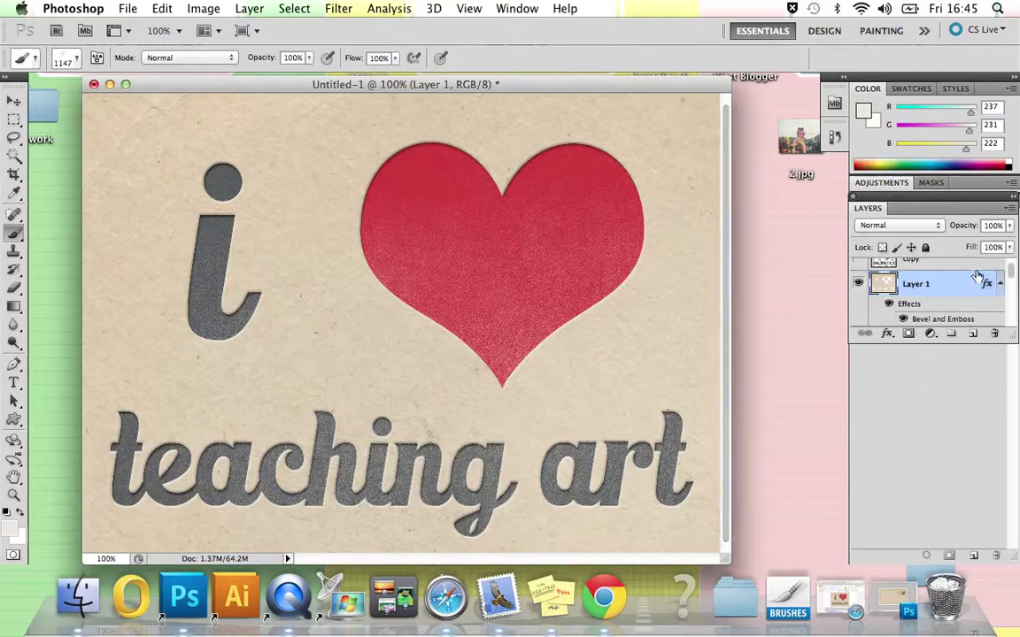
pyautogui.click(1009, 227)
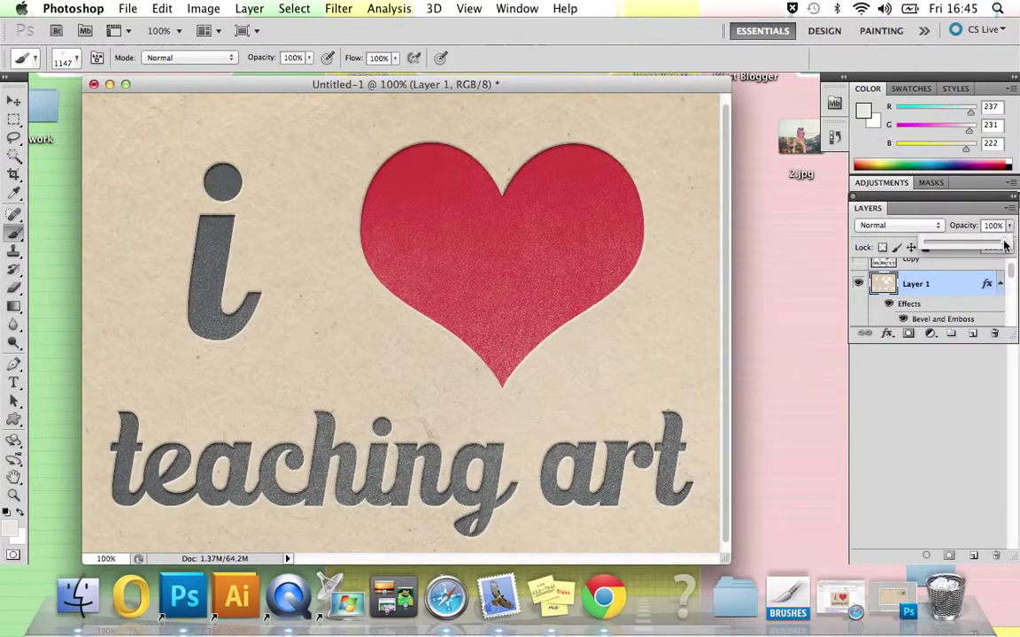
pyautogui.moveTo(998, 246); pyautogui.dragTo(989, 247)
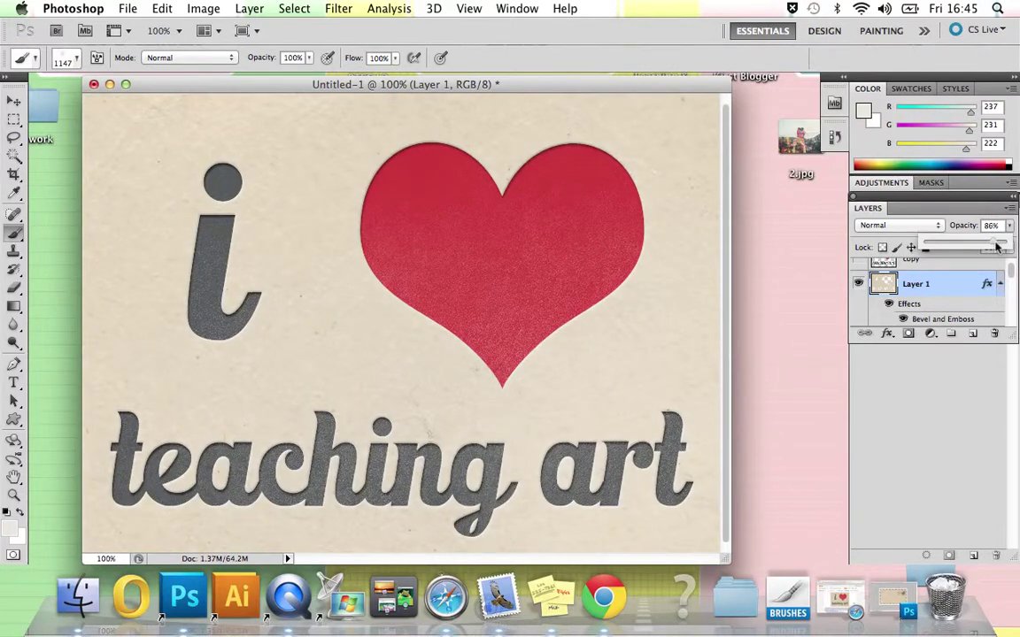
pyautogui.moveTo(996, 247); pyautogui.dragTo(1003, 248)
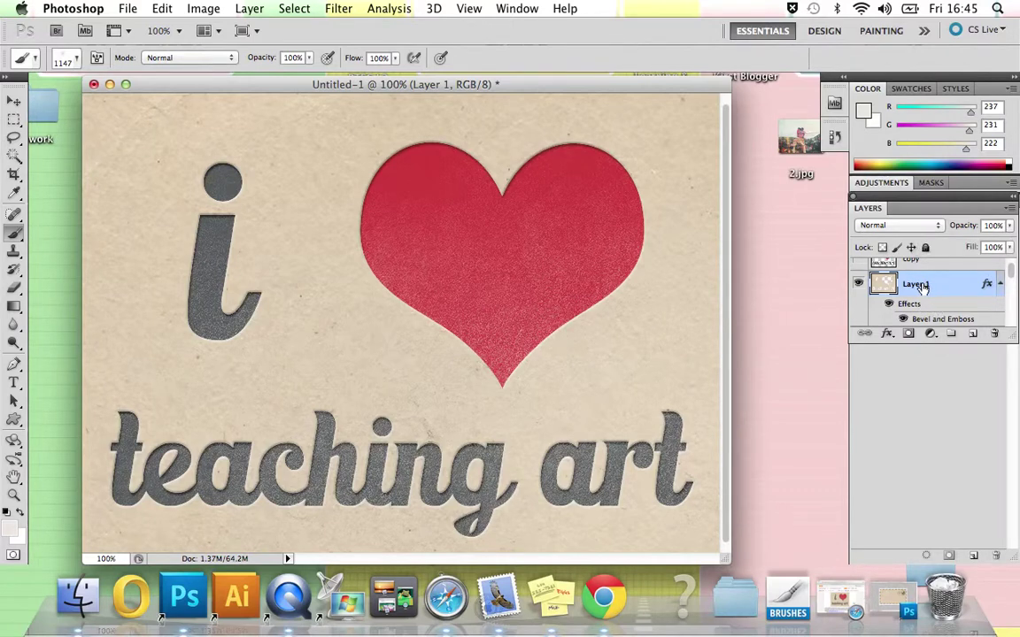
# Clip the copy layer to paper Layer 1, undoing a first mistaken clipping mask
pyautogui.click(250, 8)
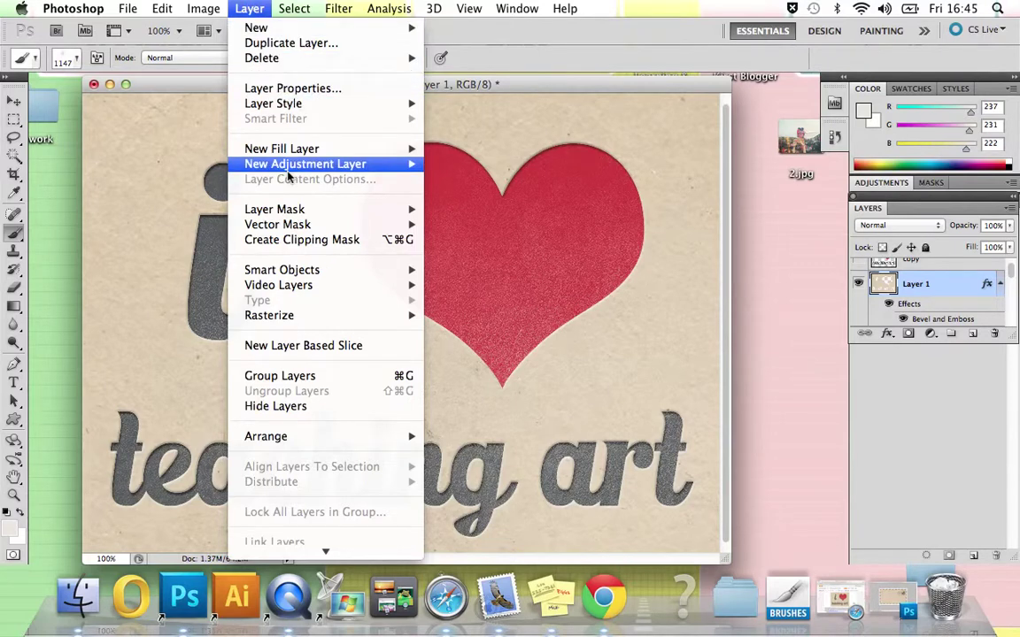
pyautogui.click(310, 241)
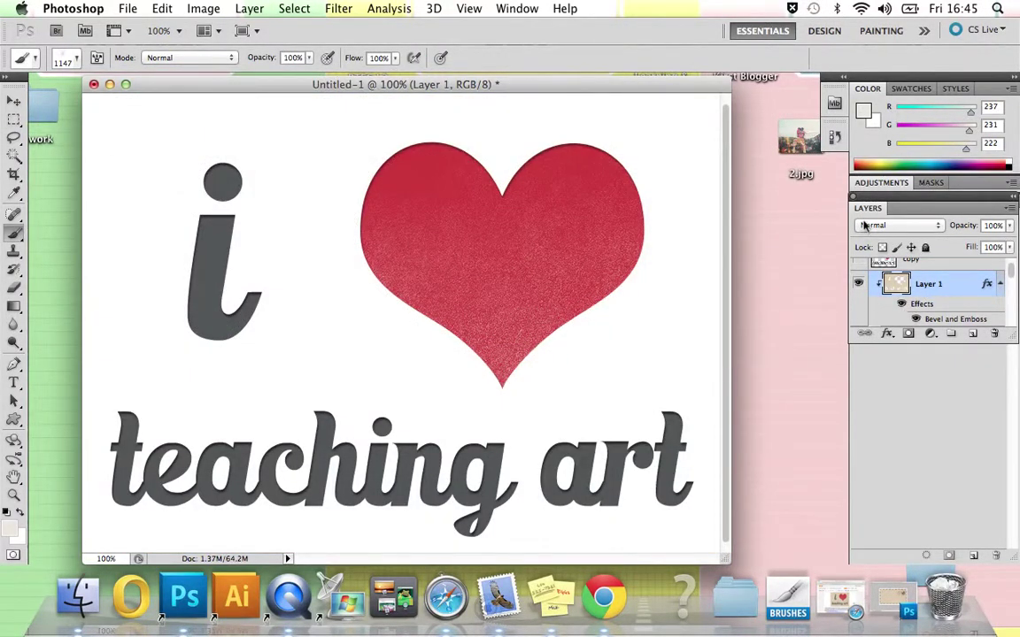
pyautogui.click(162, 8)
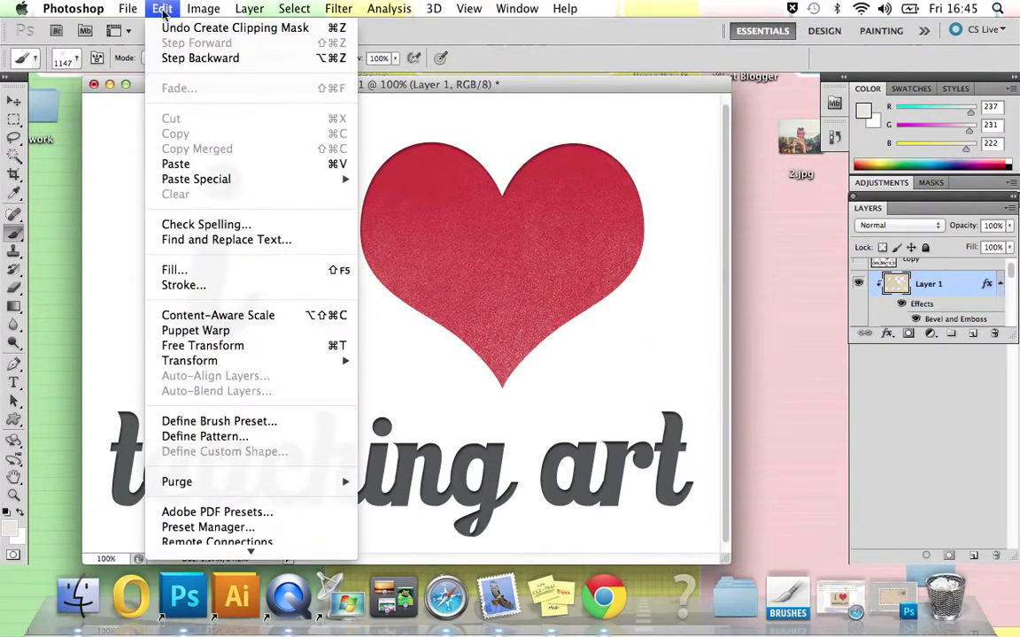
pyautogui.click(186, 58)
pyautogui.scroll(1, 910, 281)
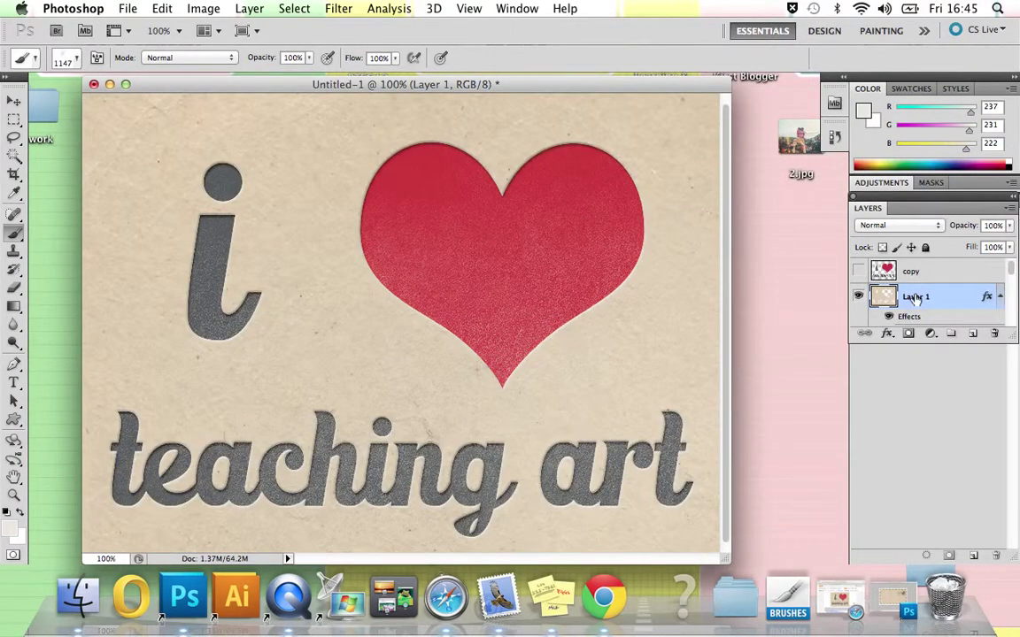
pyautogui.click(932, 273)
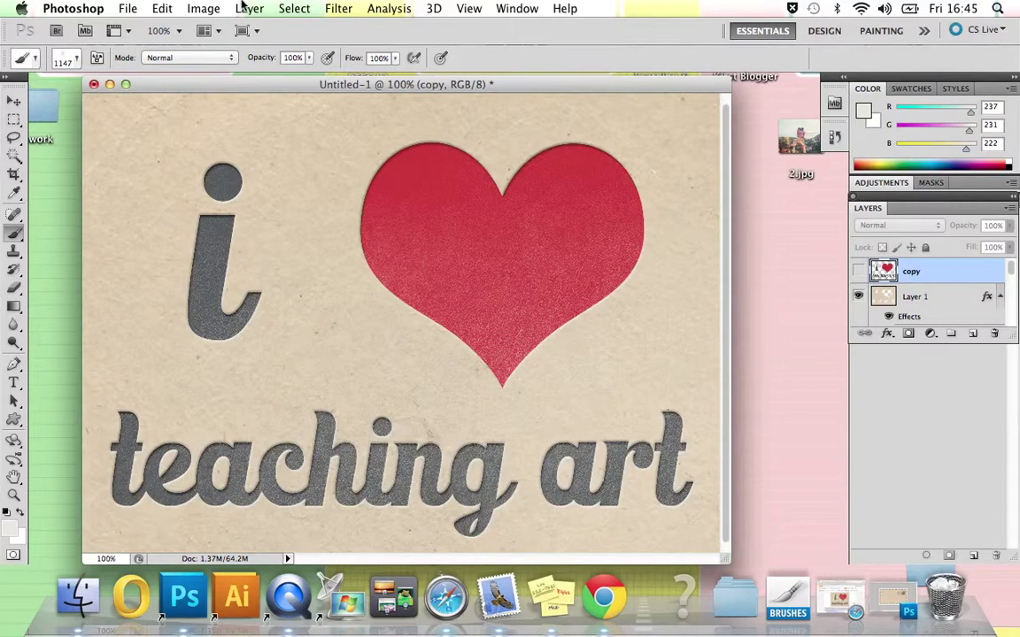
pyautogui.click(247, 8)
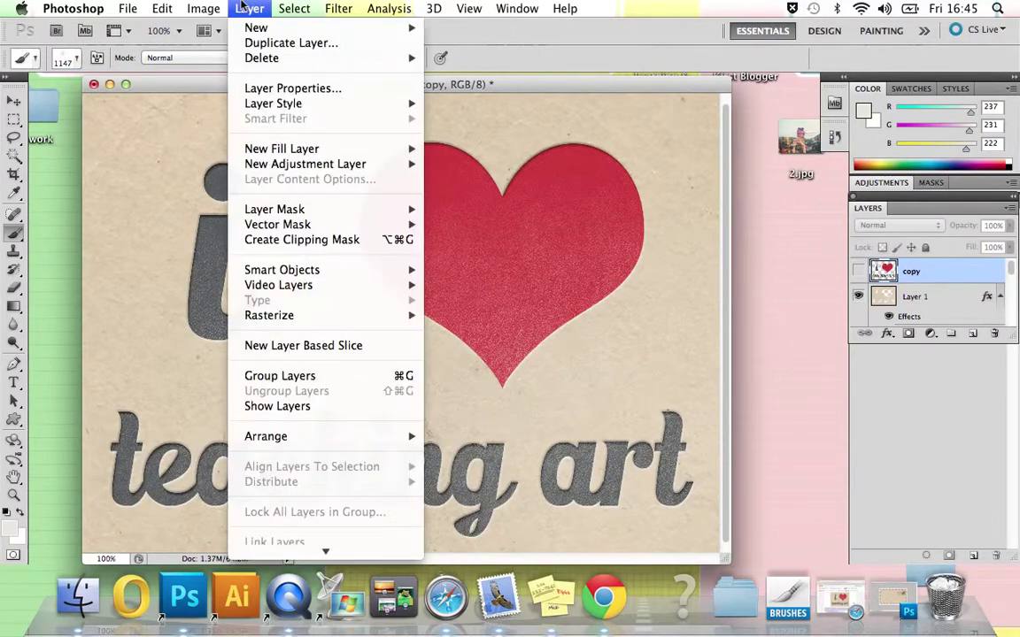
pyautogui.click(305, 240)
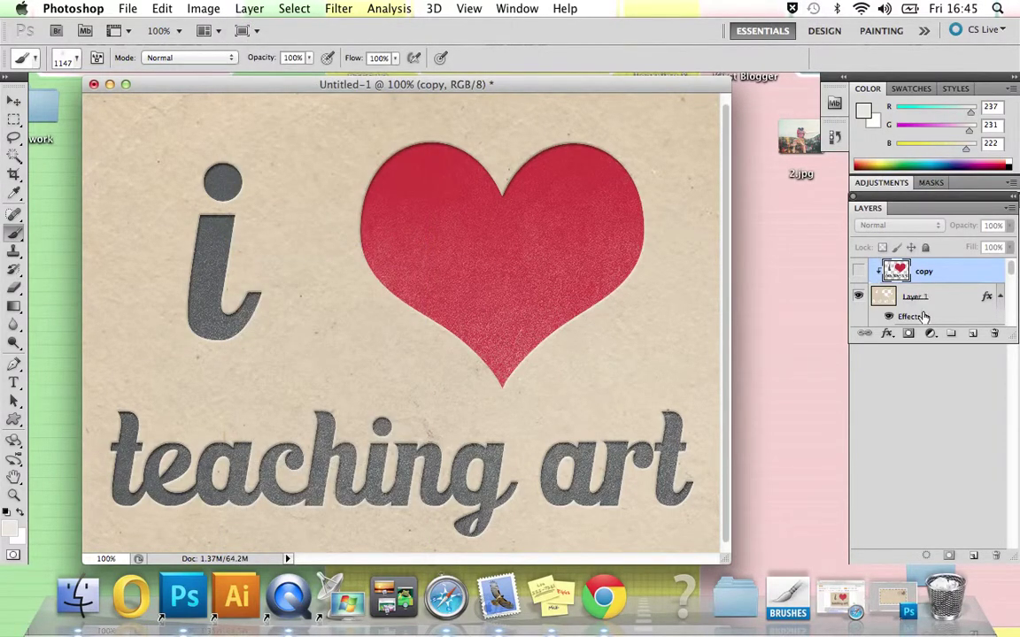